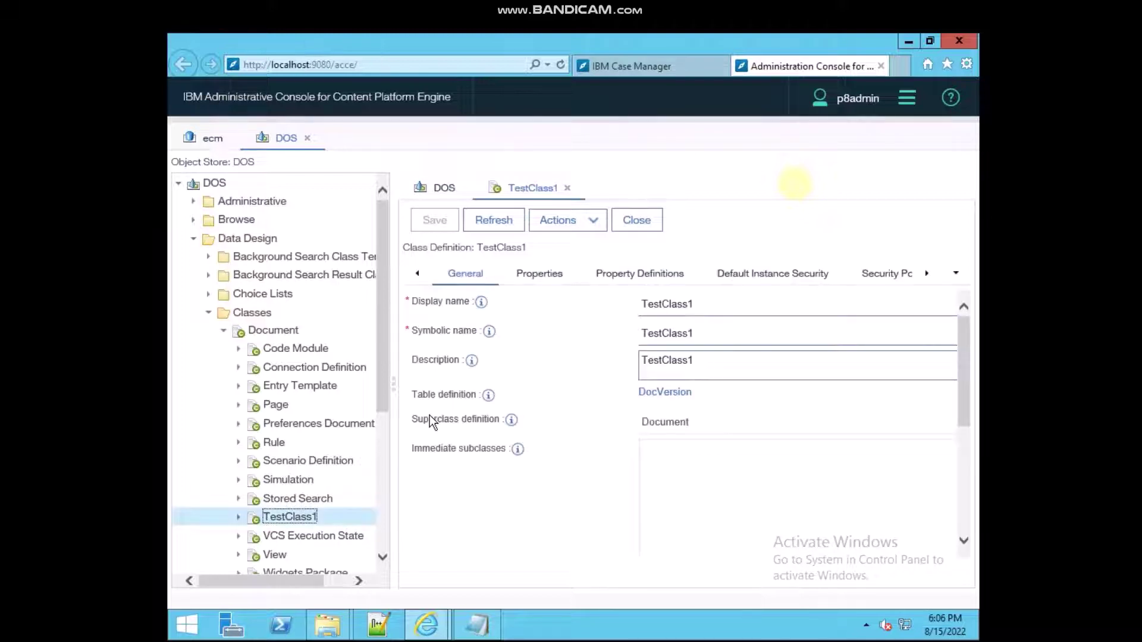
Step: Review TestClass1's Default Instance Security and expand the remaining class definition sections
left_click(781, 281)
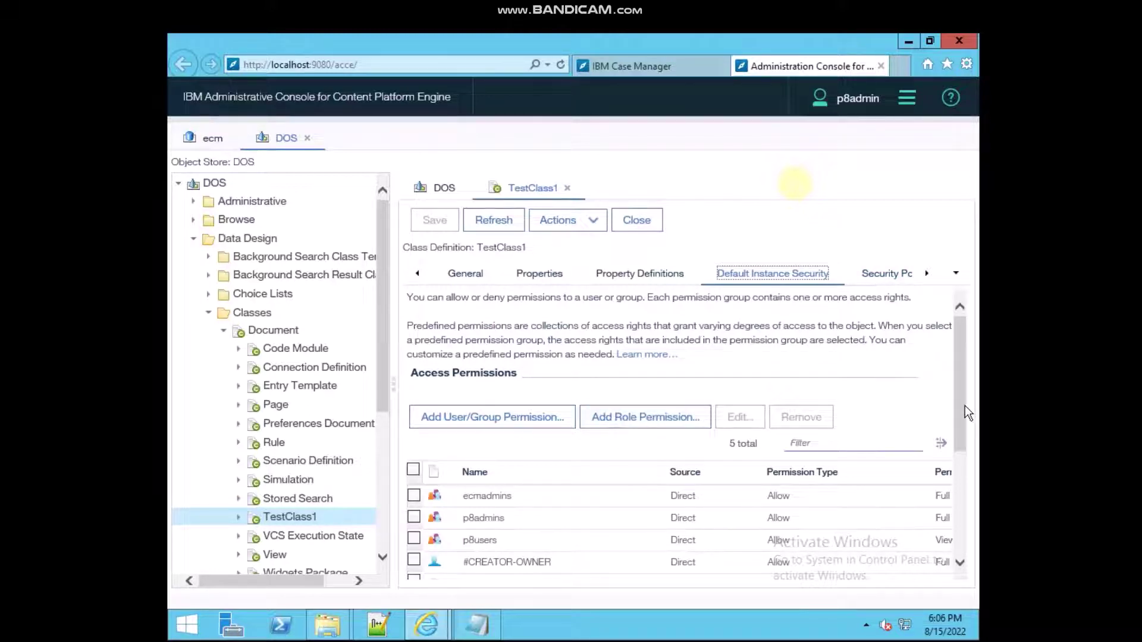
left_click_drag(961, 406, 961, 367)
left_click(924, 275)
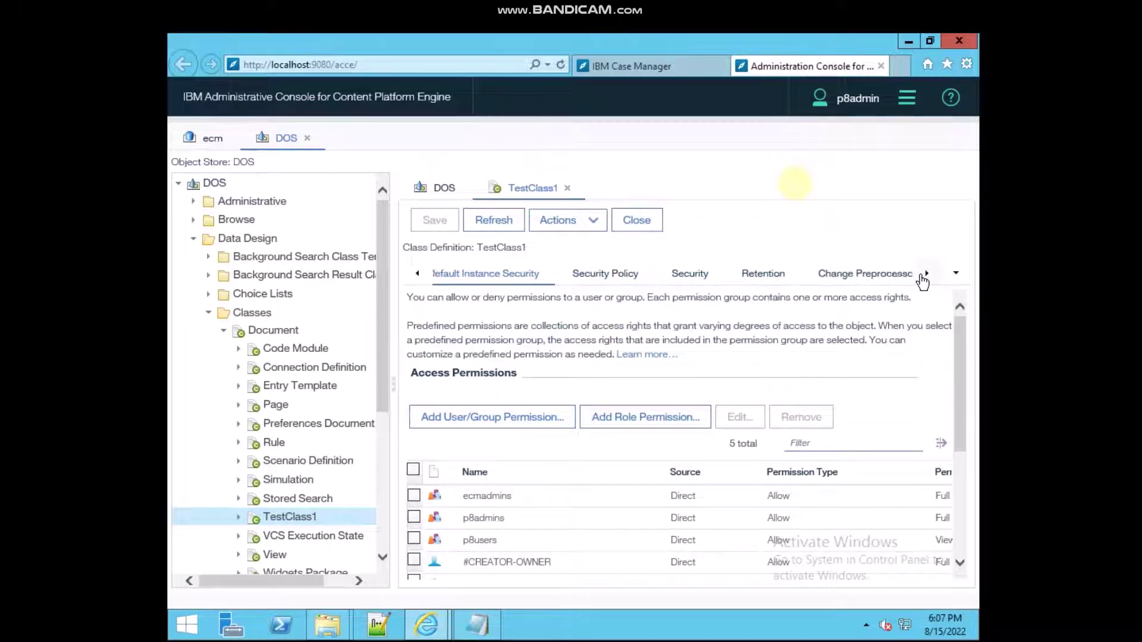
left_click(925, 275)
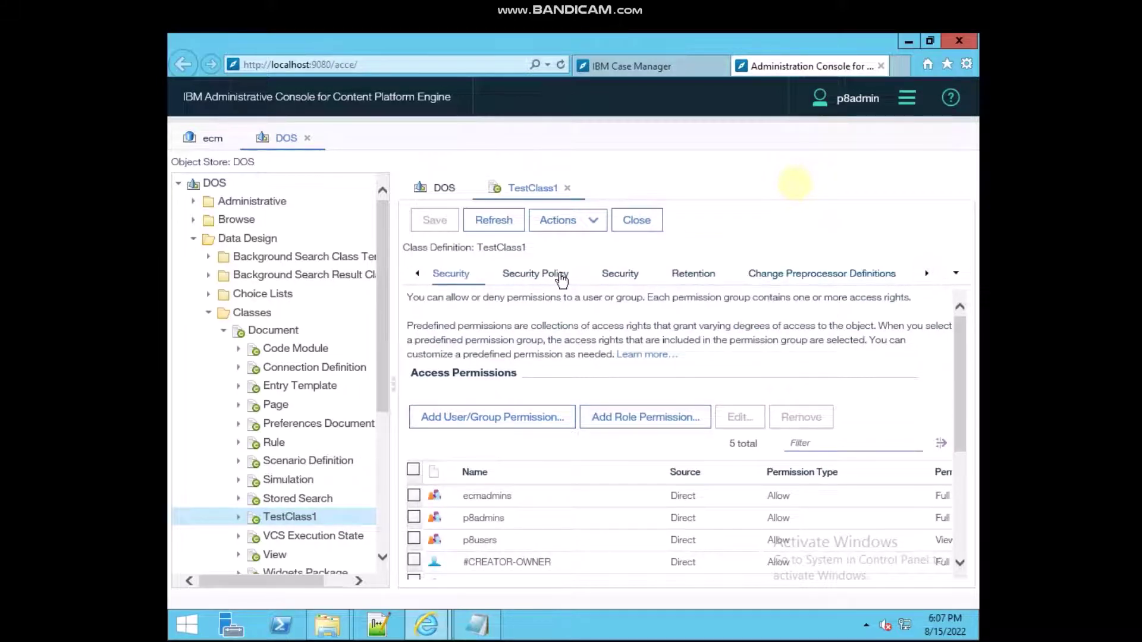
Step: Check the Security Policy and Security tabs, revealing Permission Group, and add a user/group permission
left_click(522, 277)
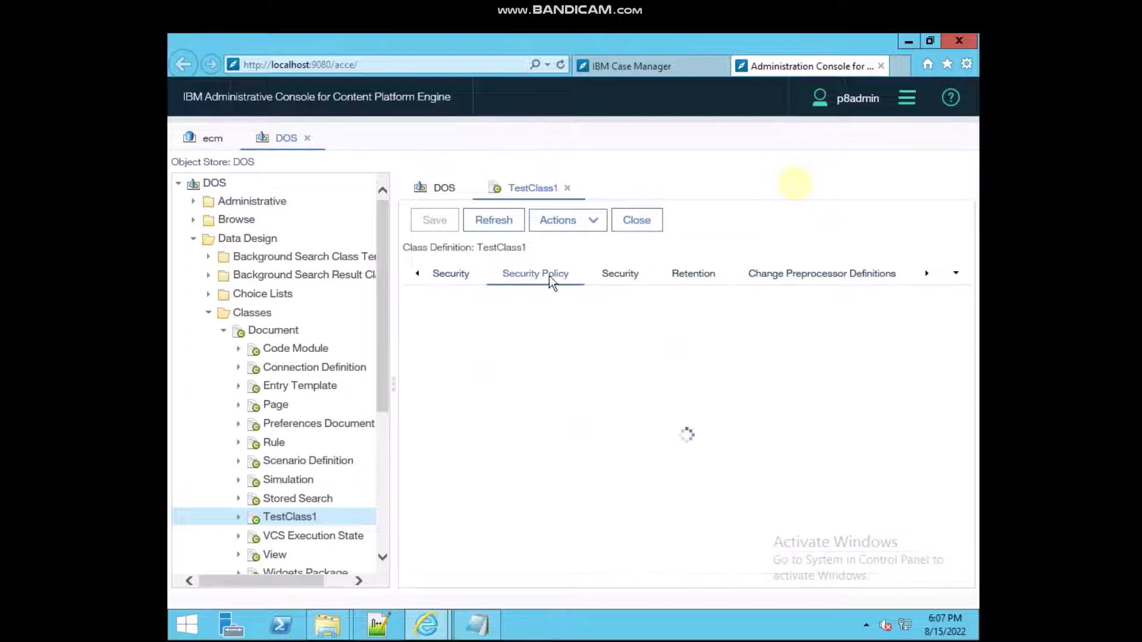
left_click(615, 277)
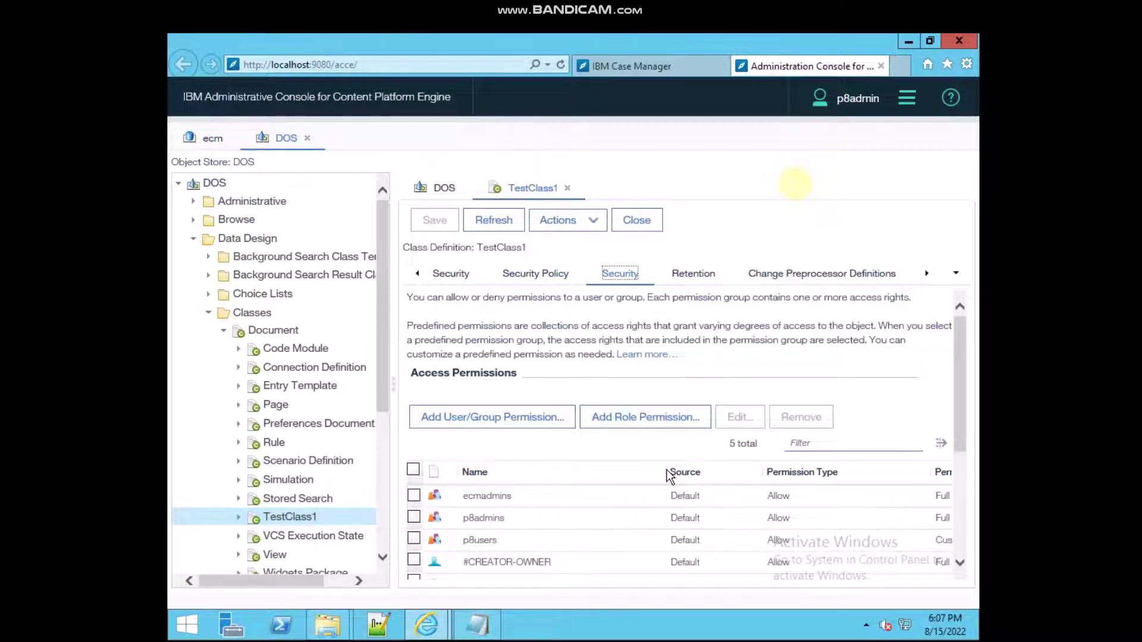
left_click_drag(666, 469, 583, 471)
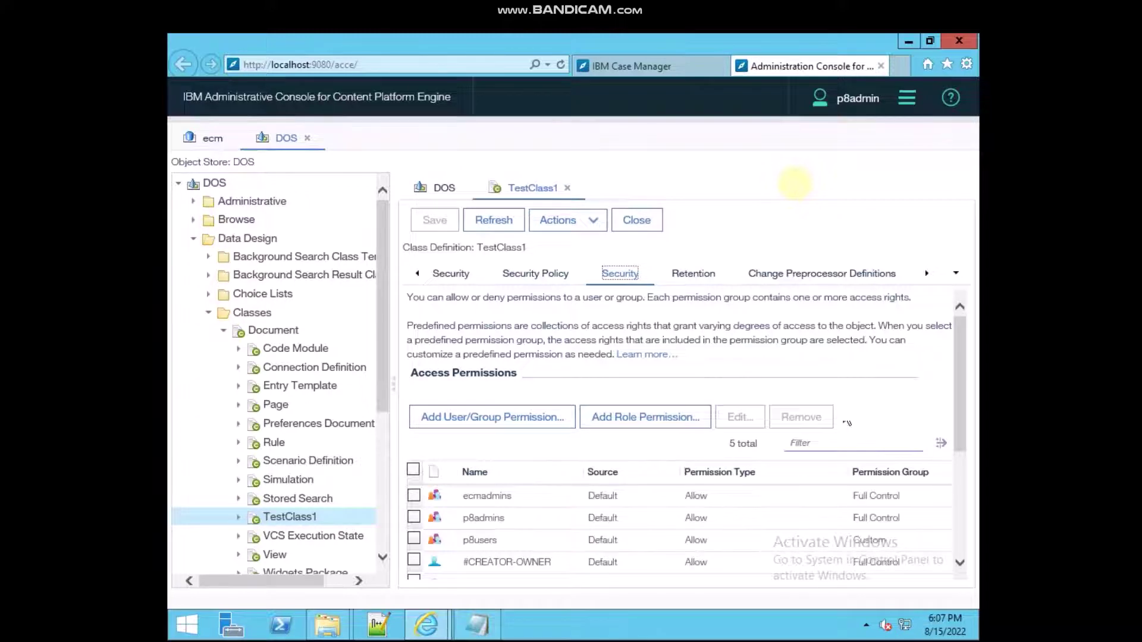
left_click_drag(954, 362, 958, 402)
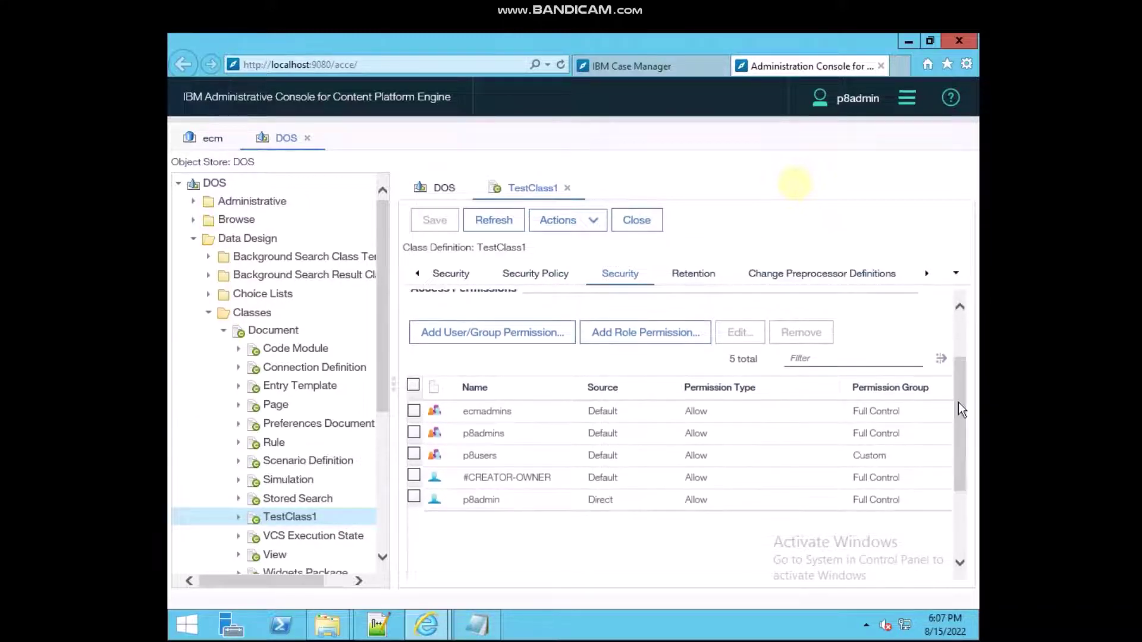
left_click(434, 336)
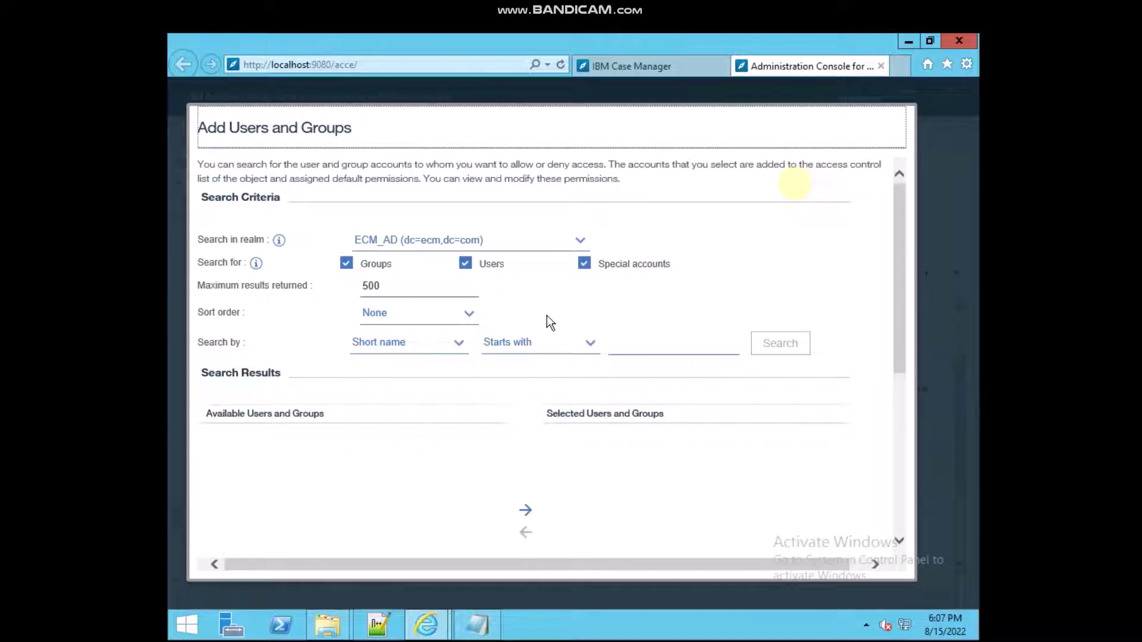
Step: Search ECM_AD for 'p8' and move the p8users group into Selected Users and Groups
left_click(642, 344)
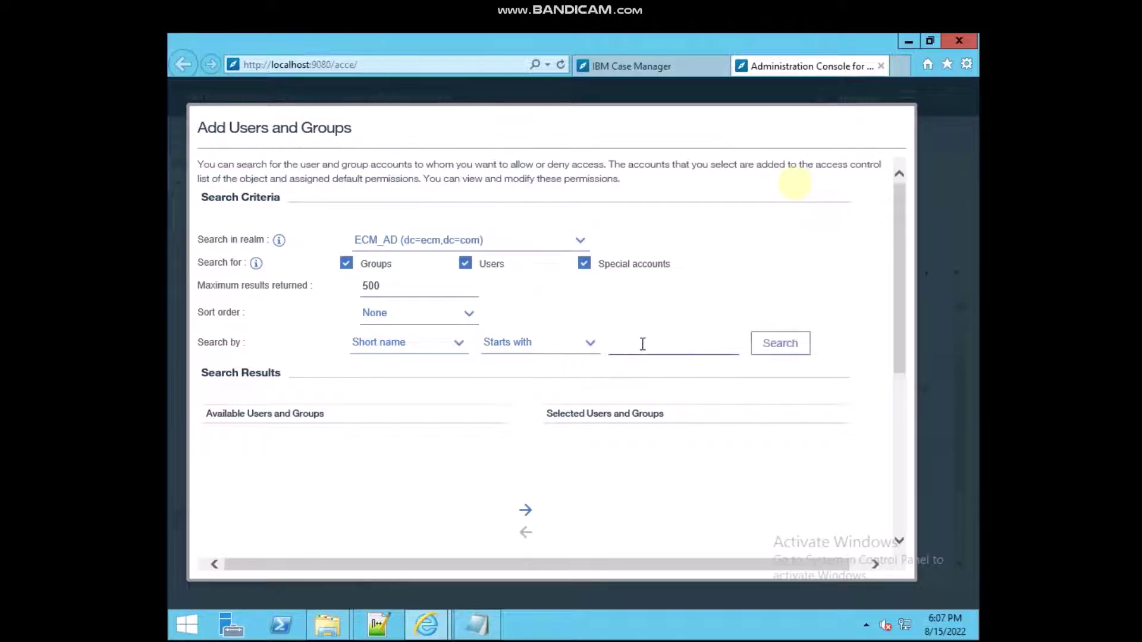
type("p8")
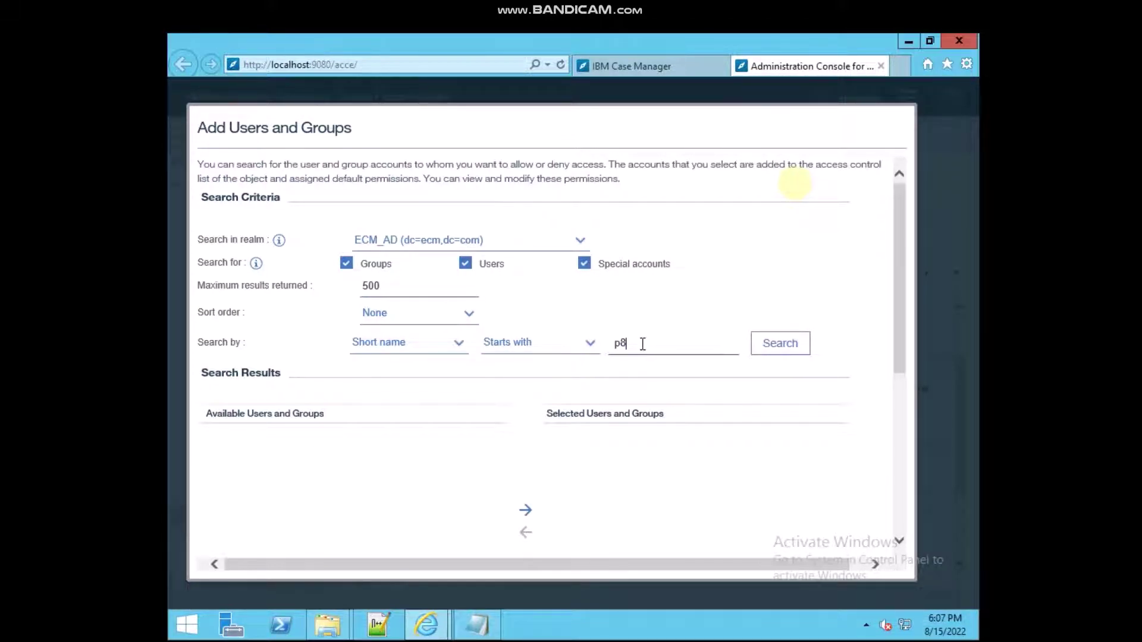
left_click(766, 352)
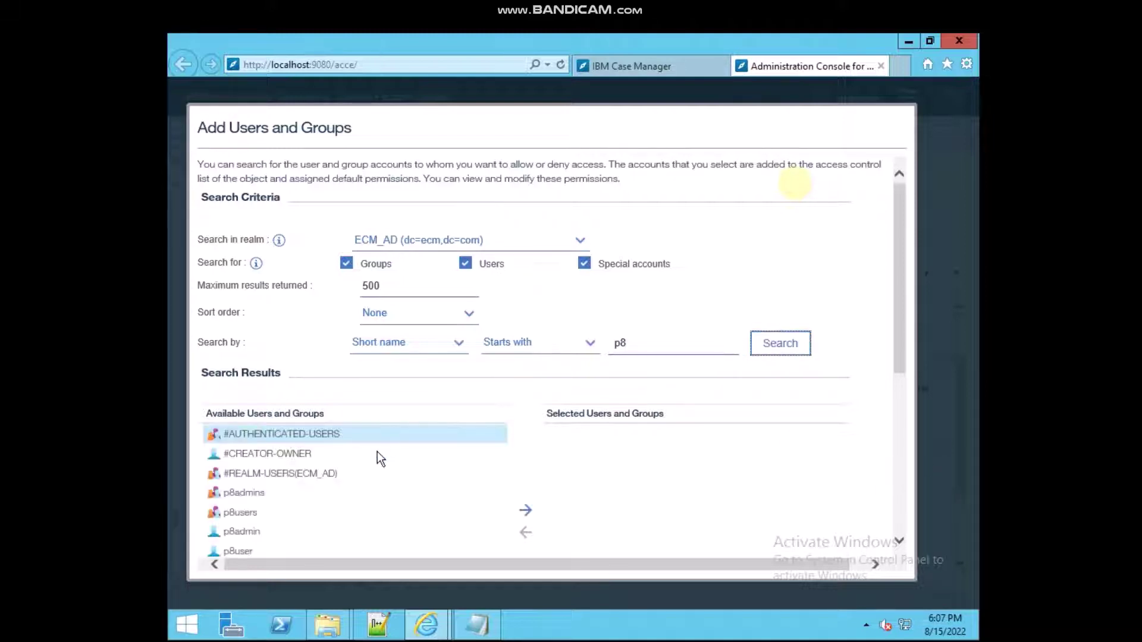
left_click(286, 523)
scroll(286, 522, "down", 3)
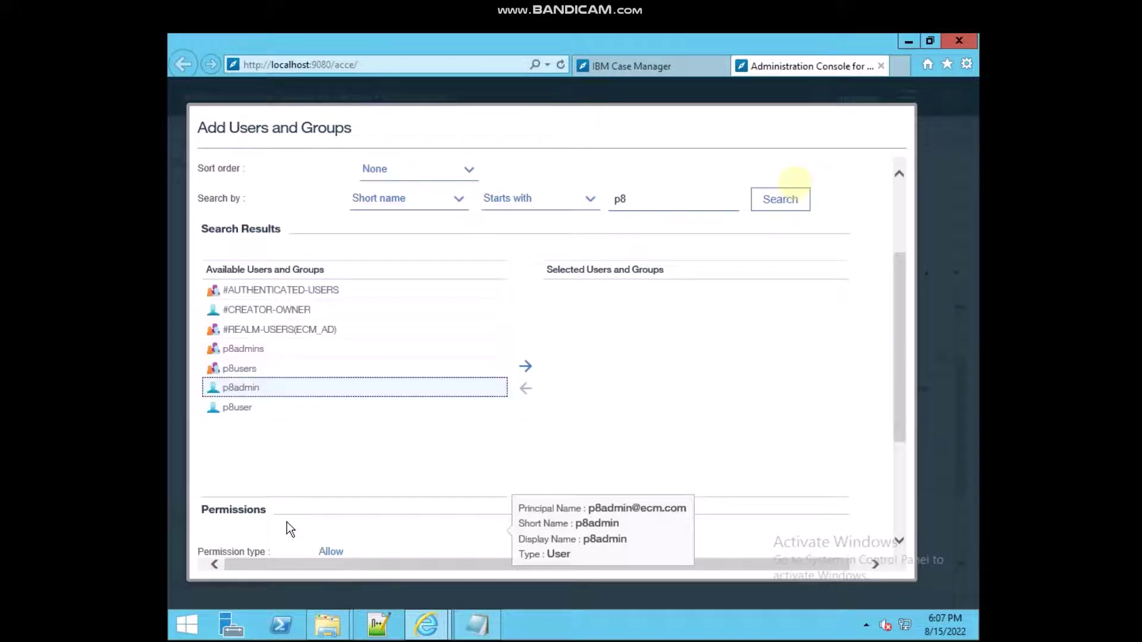
left_click(267, 374)
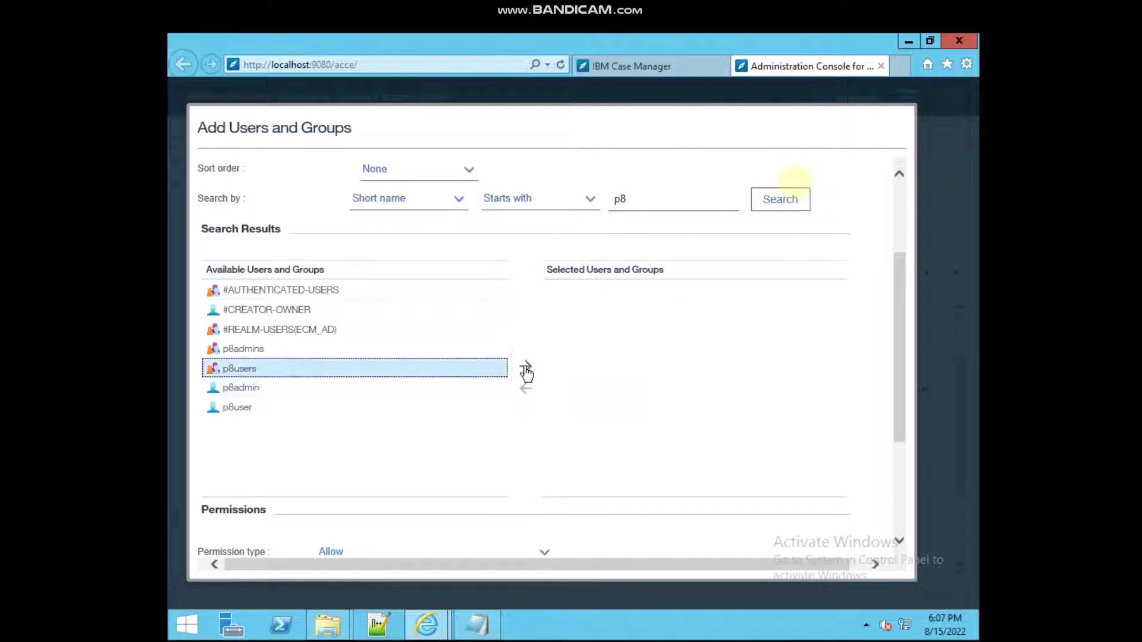
left_click(526, 367)
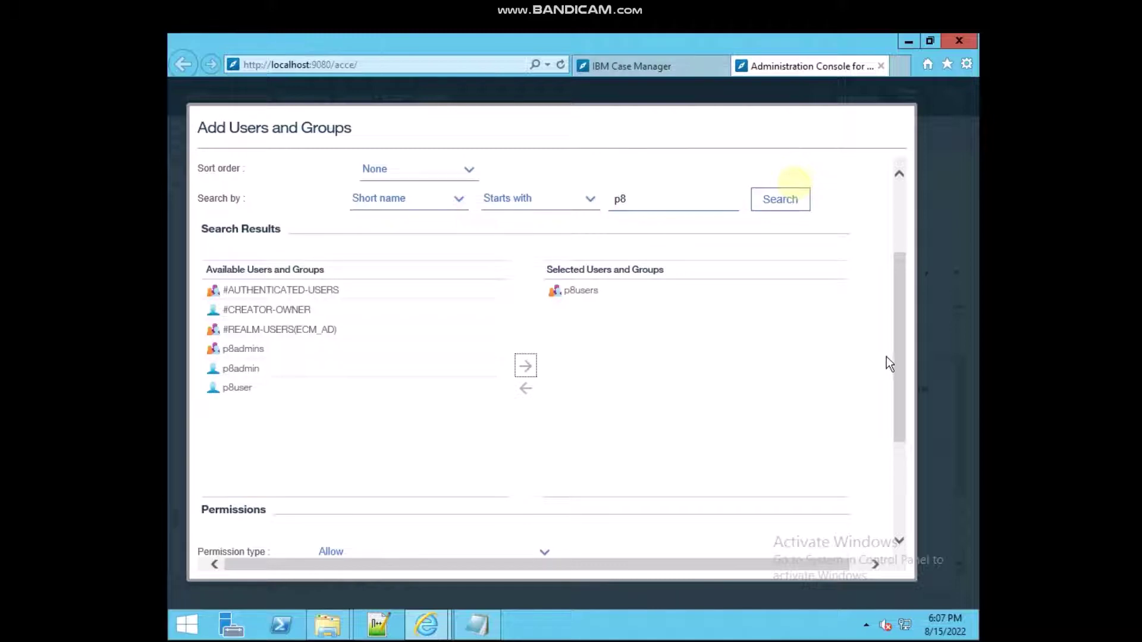
left_click_drag(896, 346, 901, 454)
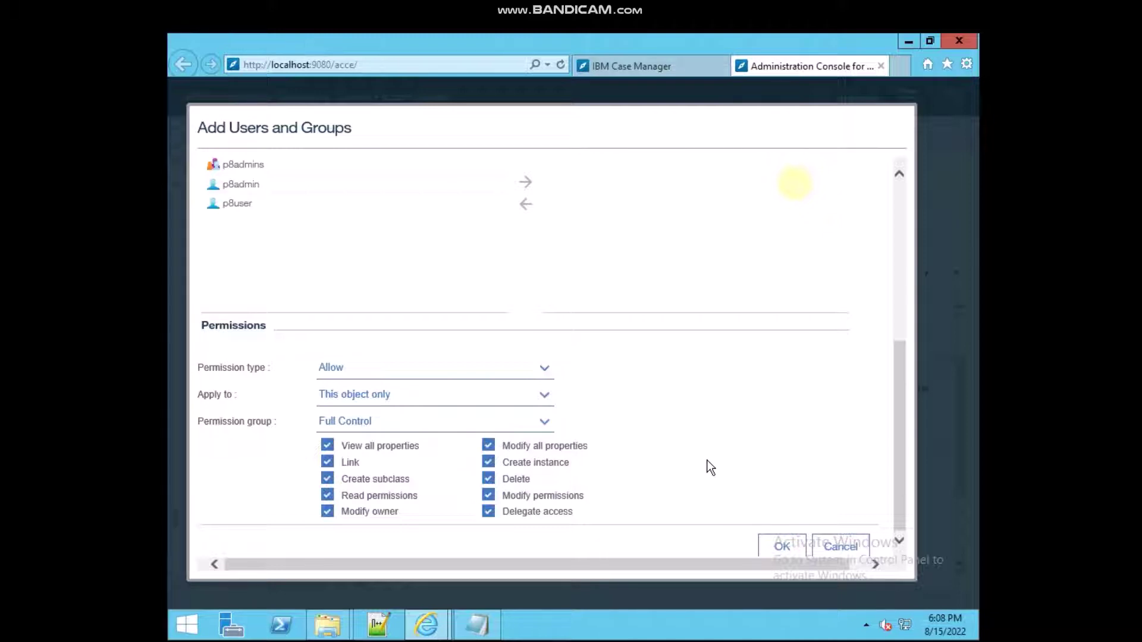
Step: Try the Modify properties and View properties groups, toggling Modify all properties to make it Custom
left_click(547, 425)
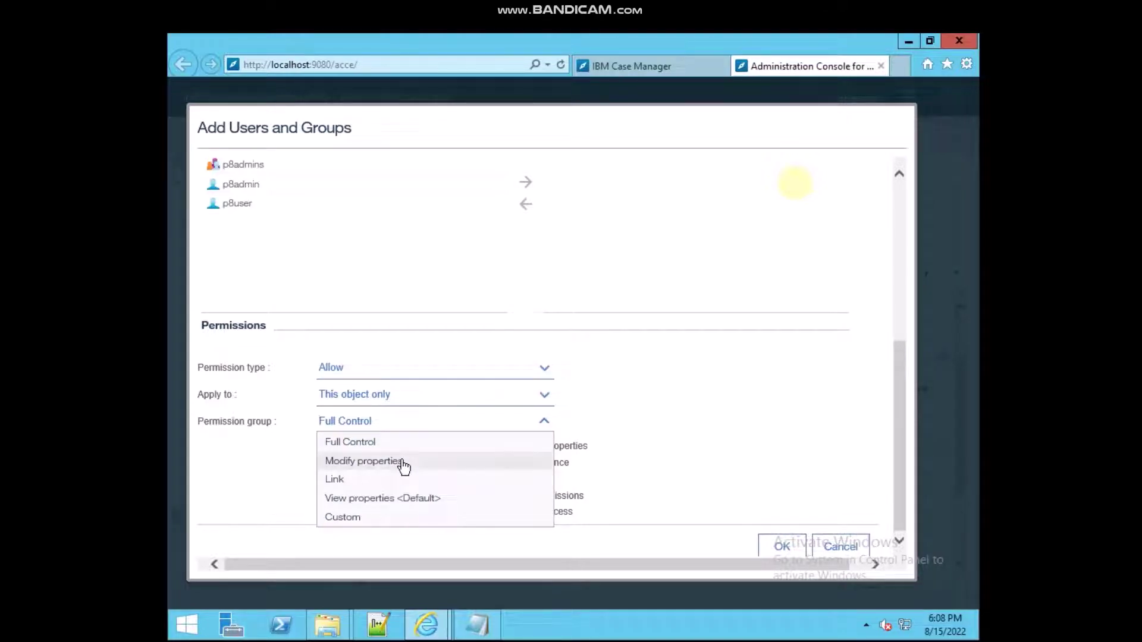
left_click(331, 463)
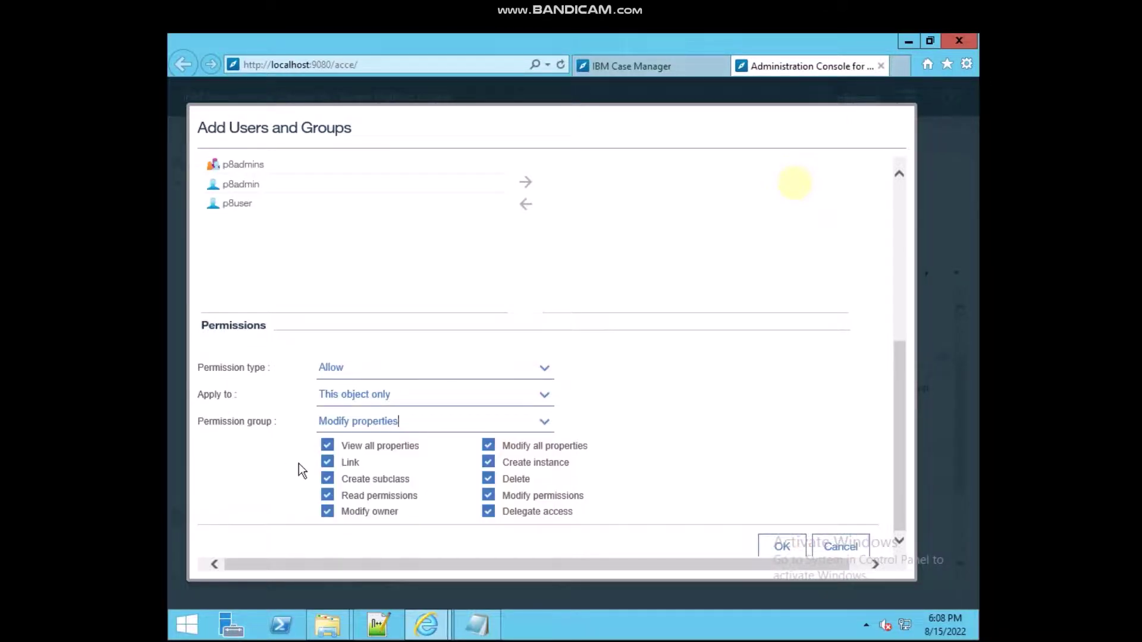
left_click(545, 423)
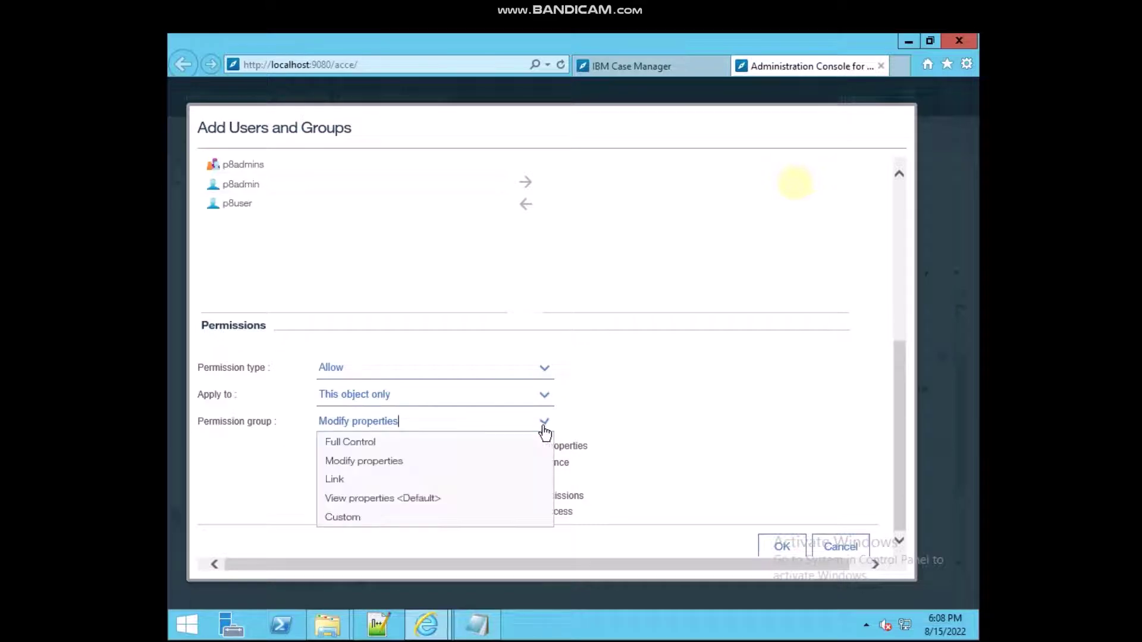
left_click(393, 500)
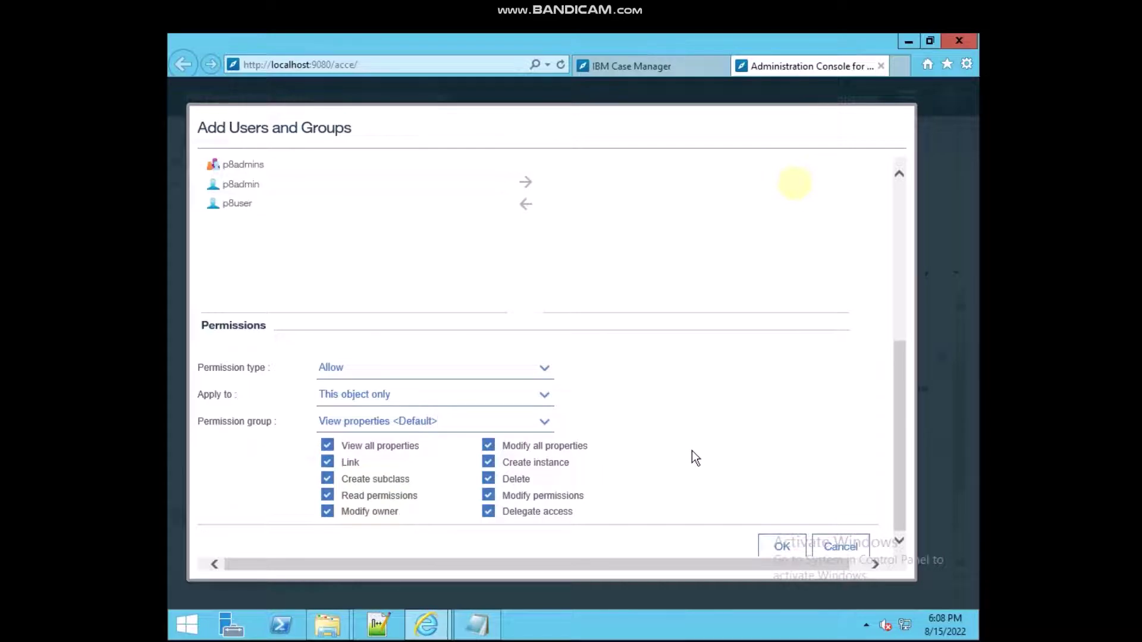
left_click(493, 447)
left_click(493, 451)
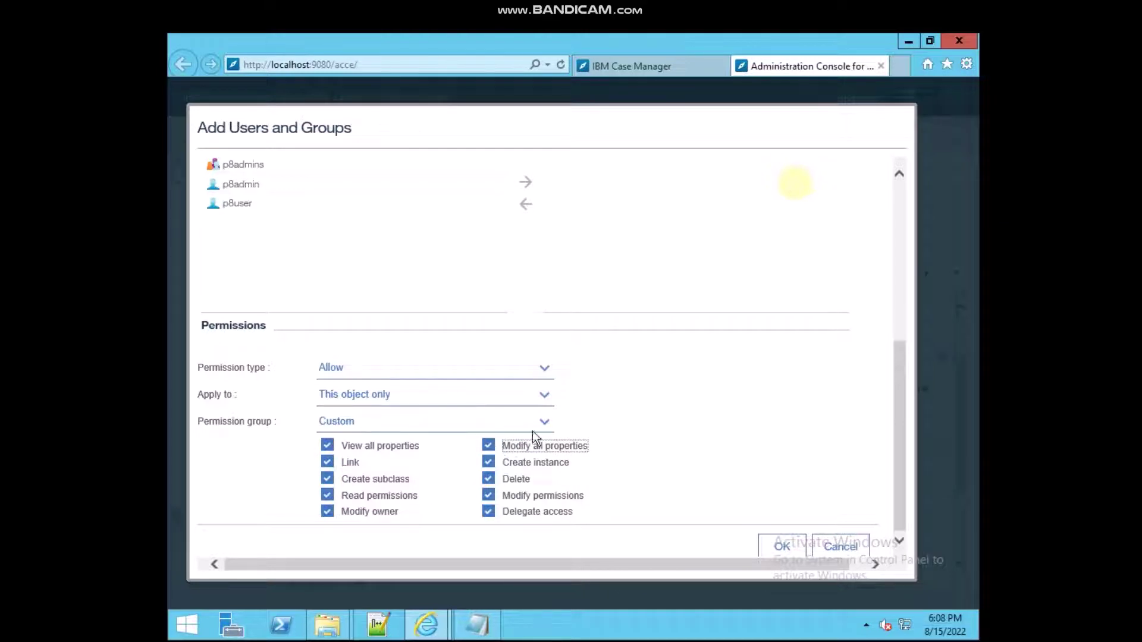
Step: Clear Create instance, Link, Create subclass, Read permissions, Modify owner, Delete and other rights
left_click(488, 462)
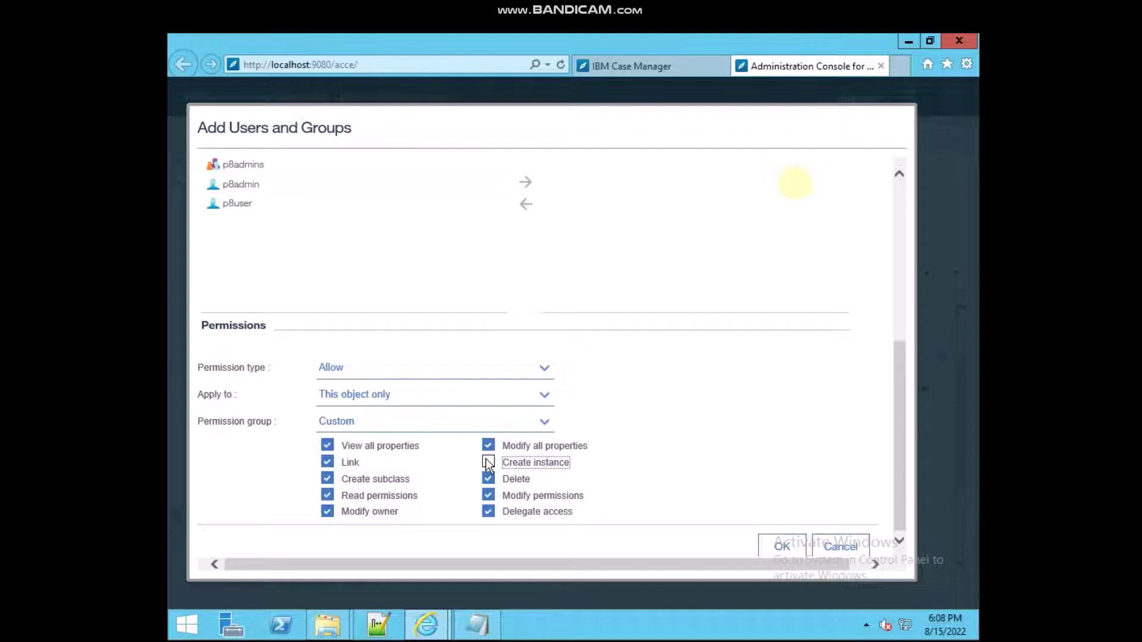
left_click(327, 462)
left_click(329, 479)
left_click(327, 479)
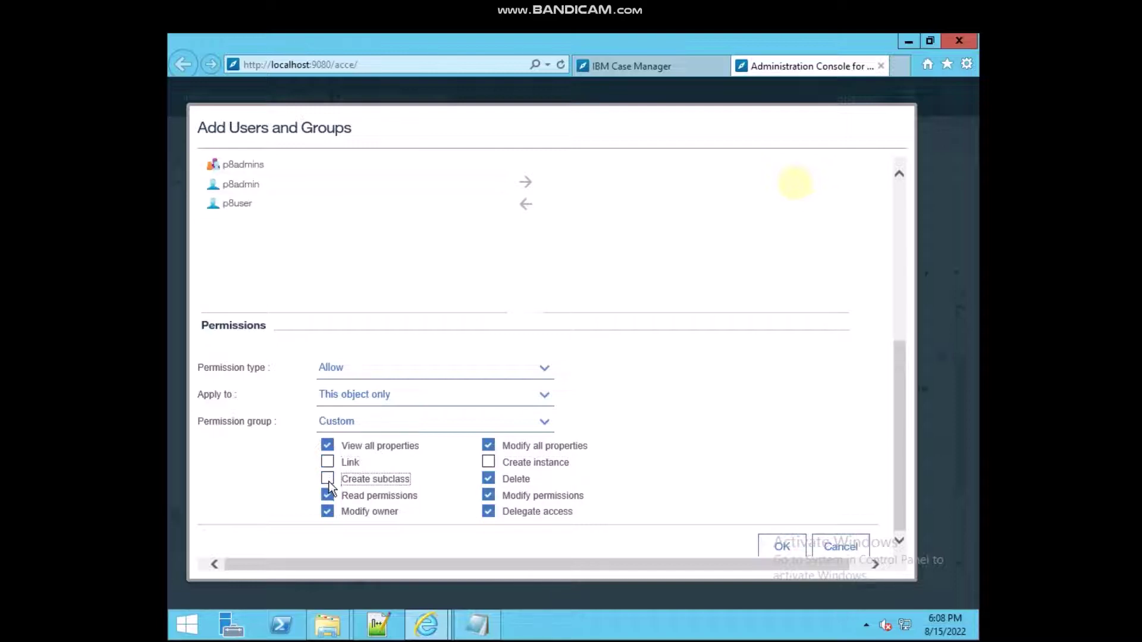
left_click(327, 495)
left_click(327, 510)
left_click(483, 515)
left_click(485, 510)
left_click(488, 497)
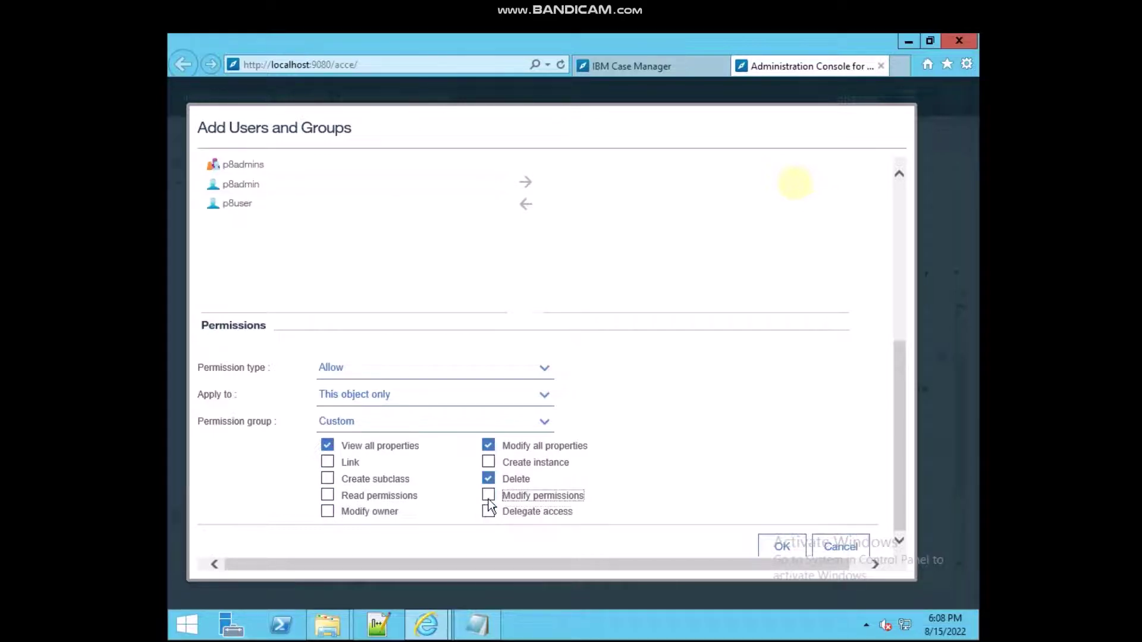
left_click(488, 481)
left_click(491, 447)
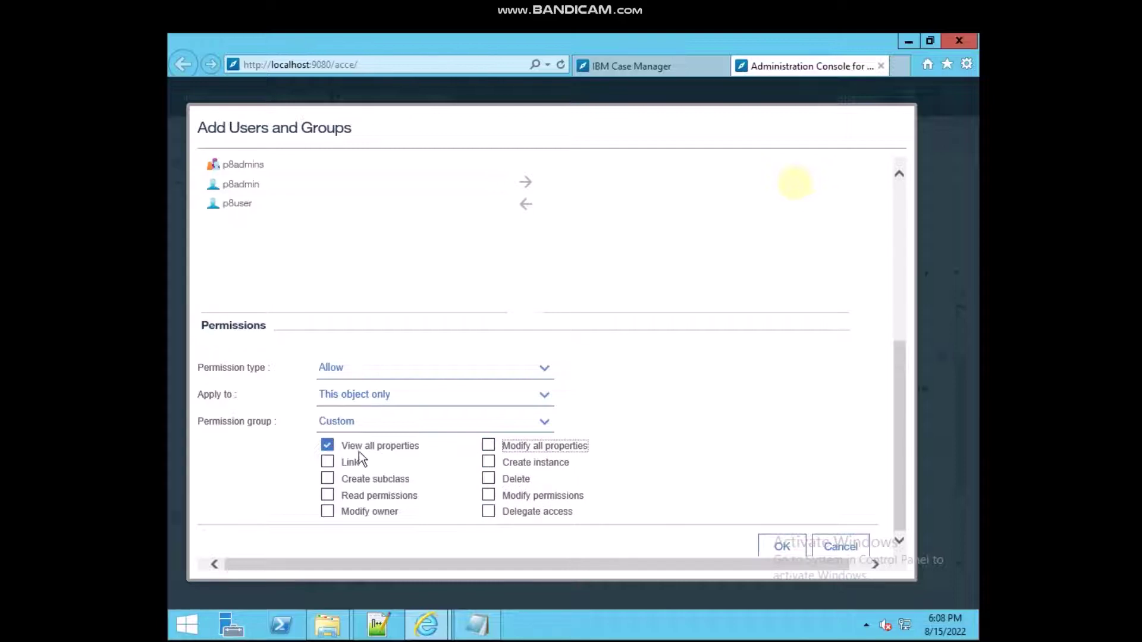
Step: Re-allow Read permissions, then choose the Full Control permission group with all ten rights
left_click(328, 495)
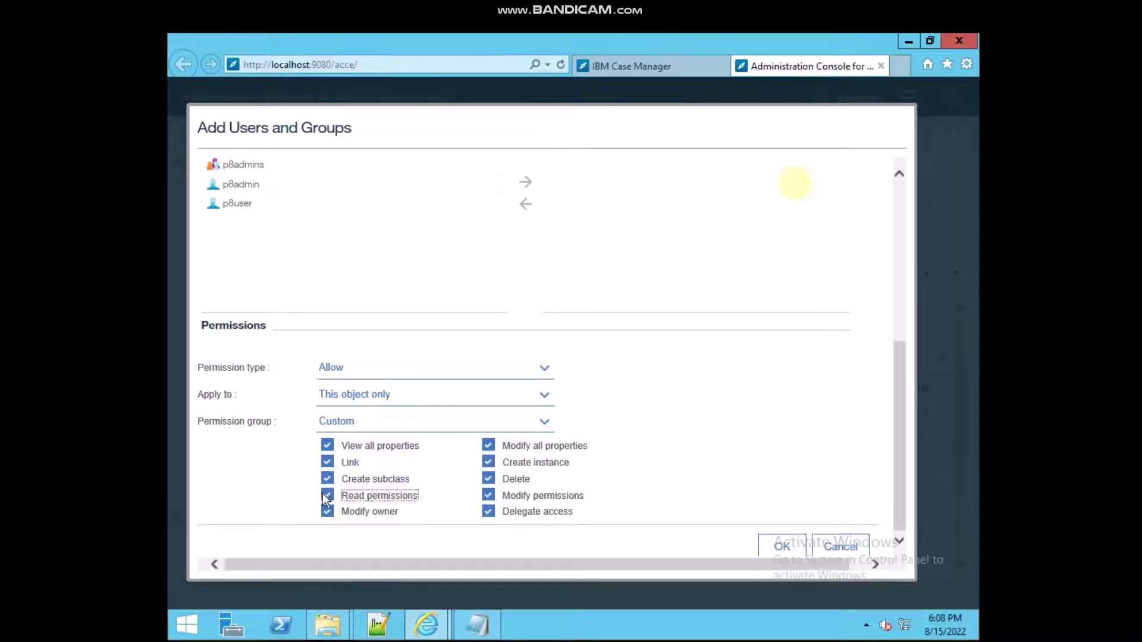
left_click(326, 509)
left_click(481, 519)
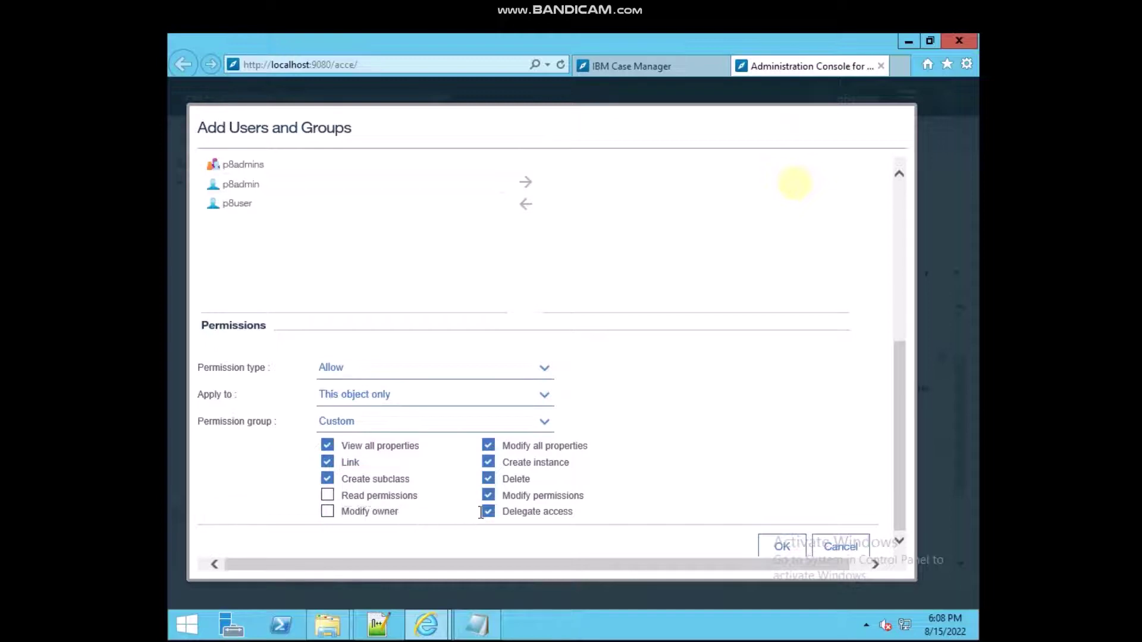
left_click(539, 423)
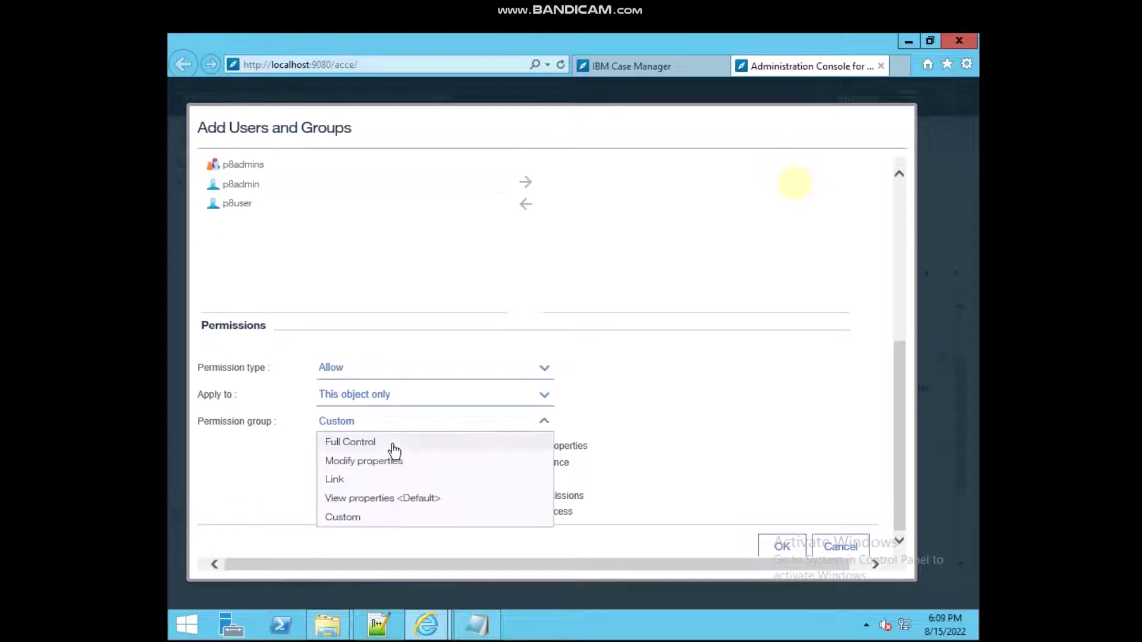
left_click(329, 443)
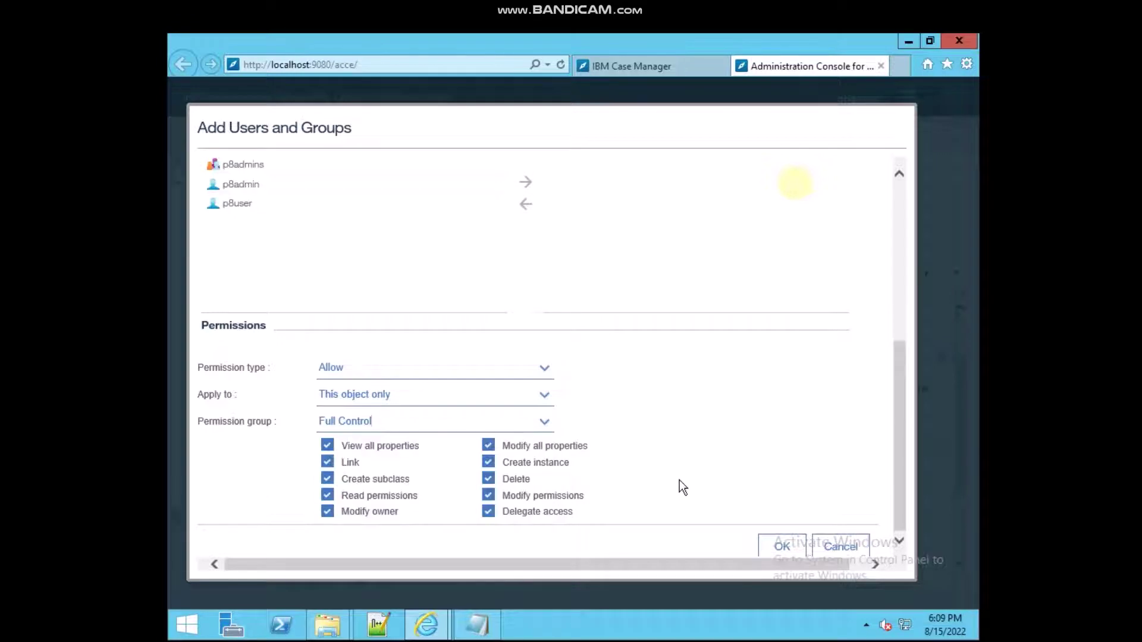
Step: Add p8users with Full Control and save TestClass1, now listing five Direct Allow permissions
left_click(776, 545)
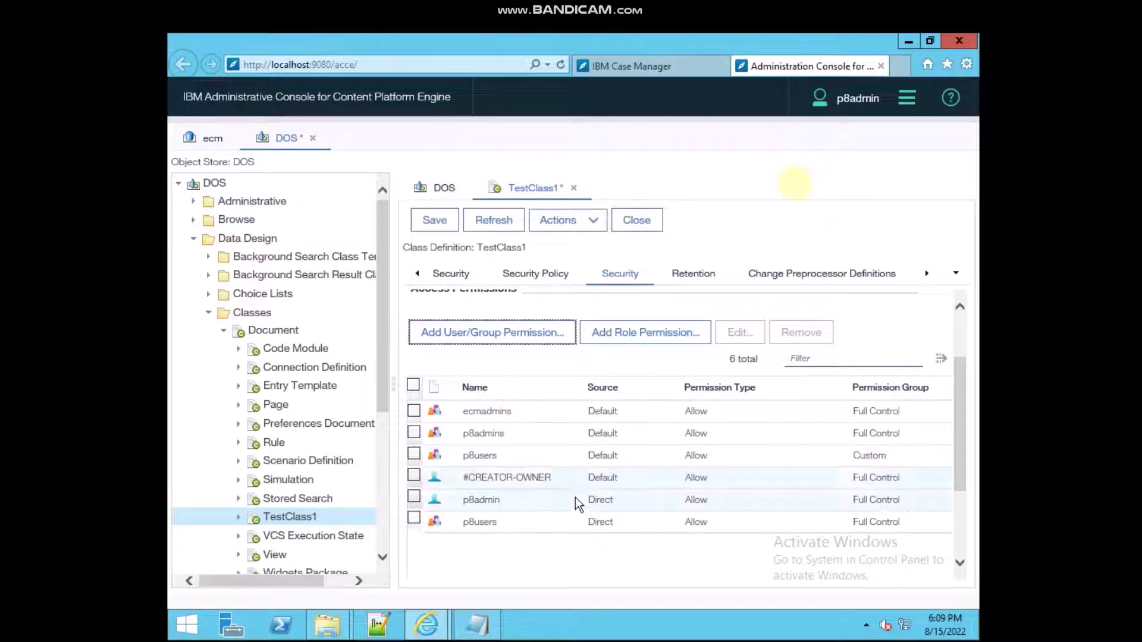
left_click(542, 517)
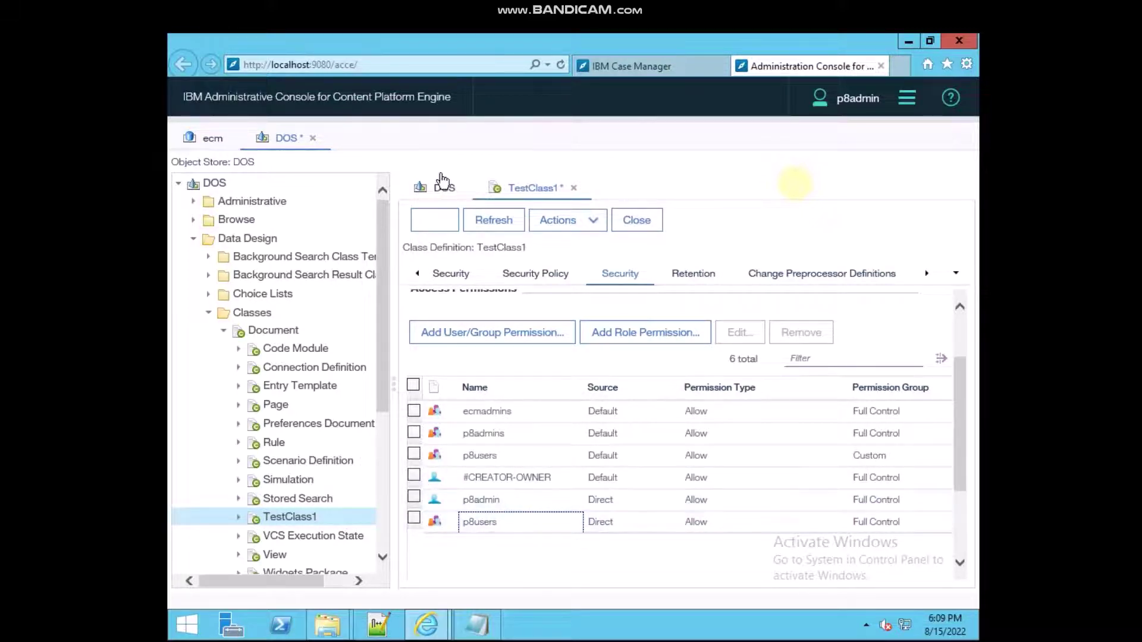
left_click(440, 217)
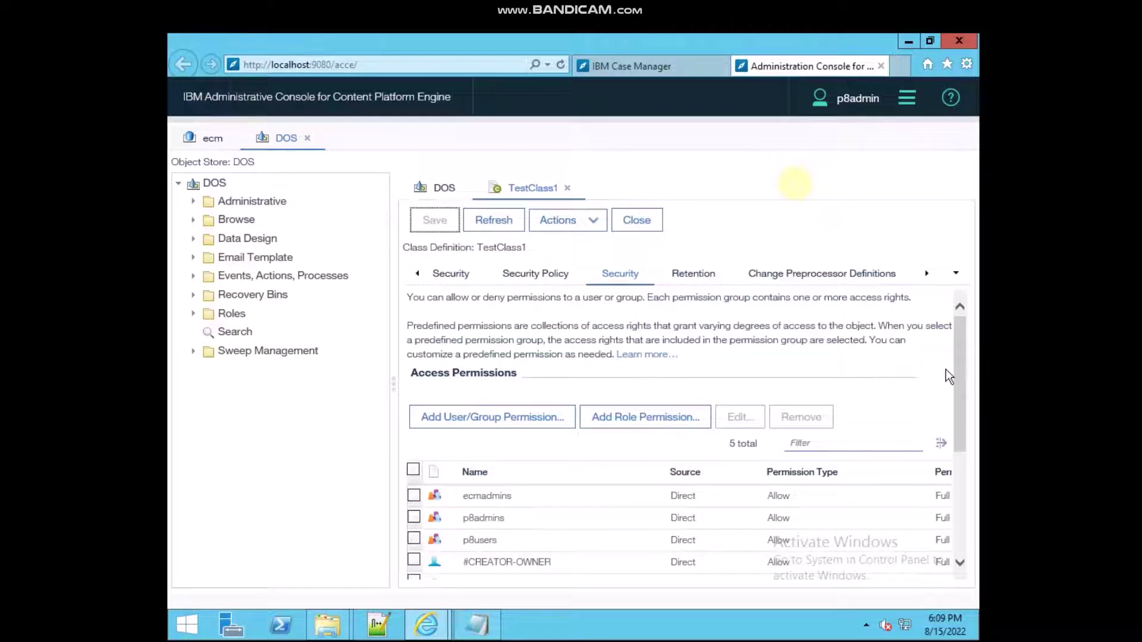
left_click_drag(960, 369, 958, 399)
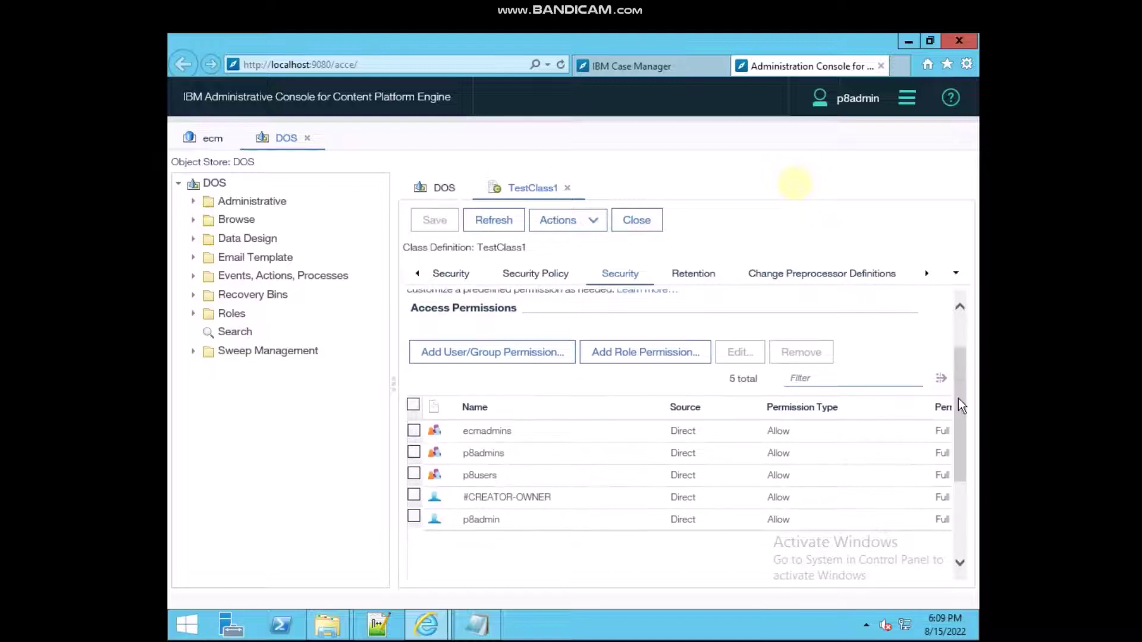
Step: Edit the p8users entry to the View properties <Default> group, confirm, and save TestClass1
left_click(414, 473)
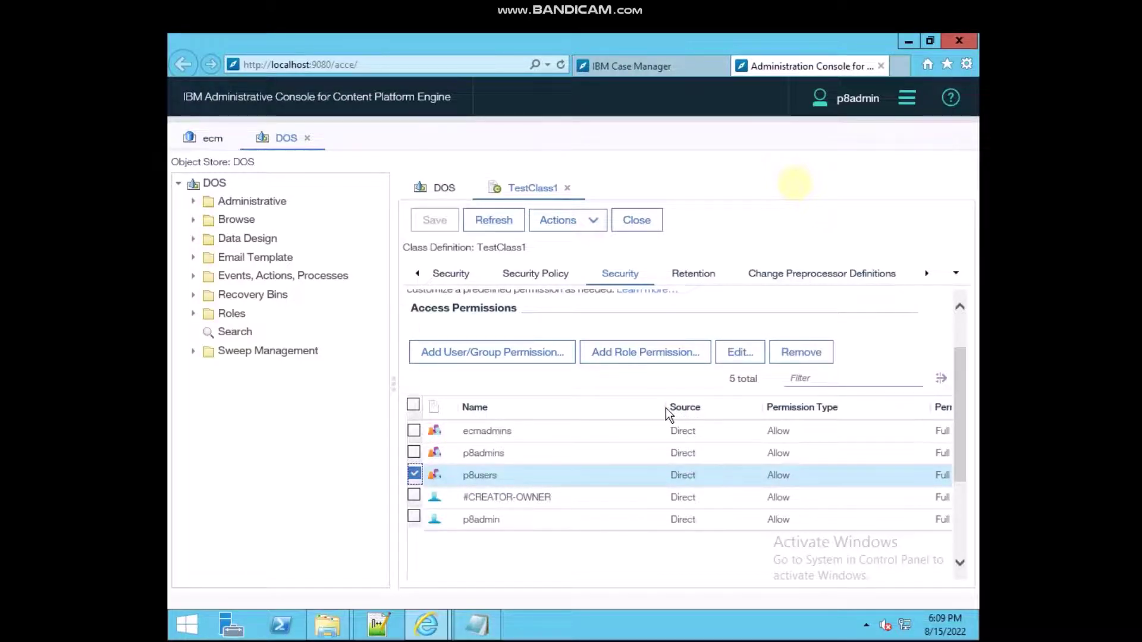
left_click_drag(665, 407, 597, 407)
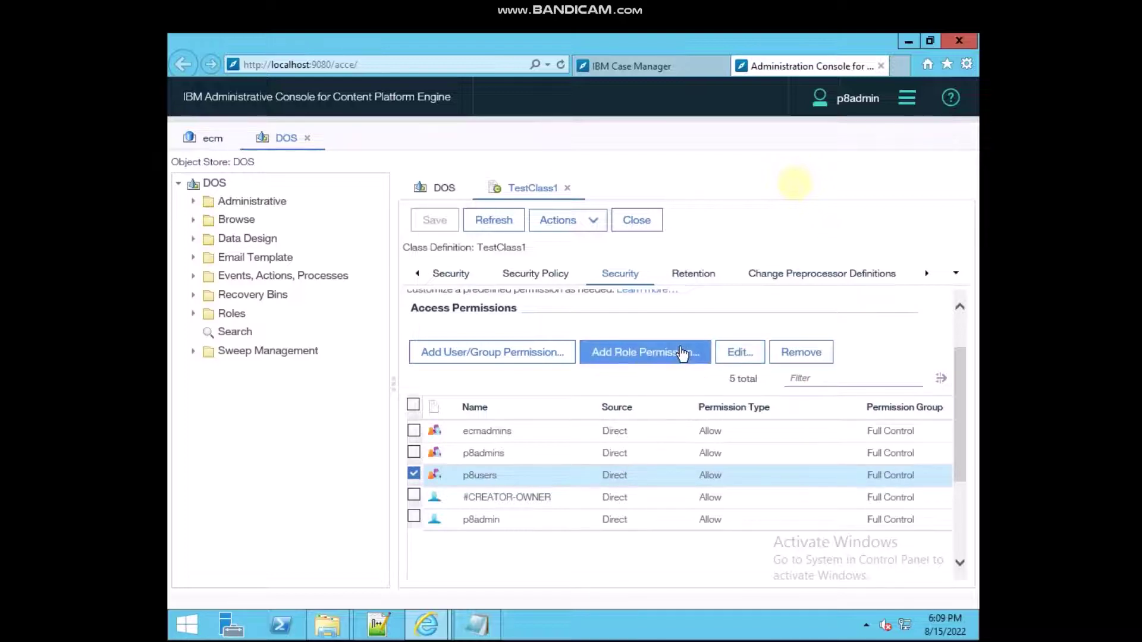
left_click(736, 353)
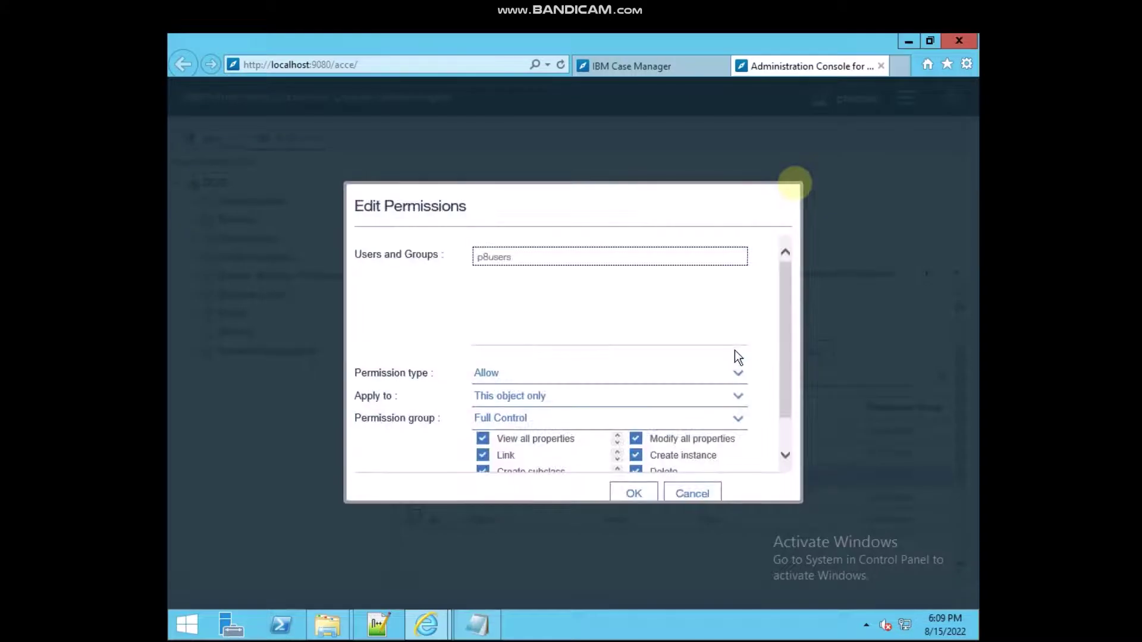
left_click_drag(790, 318, 784, 361)
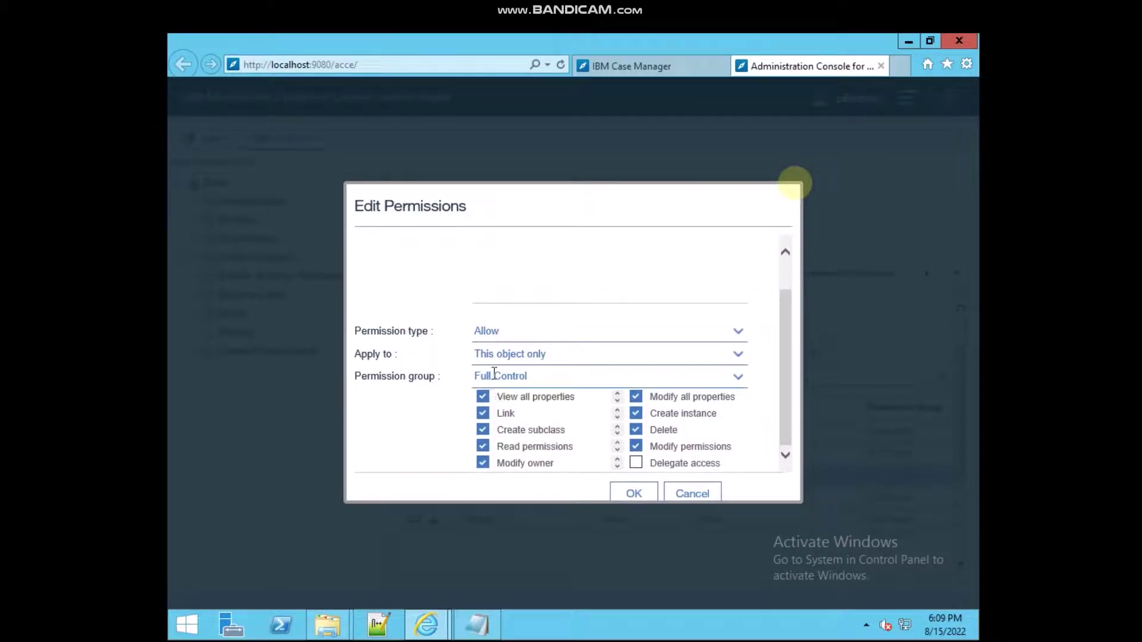
left_click(740, 379)
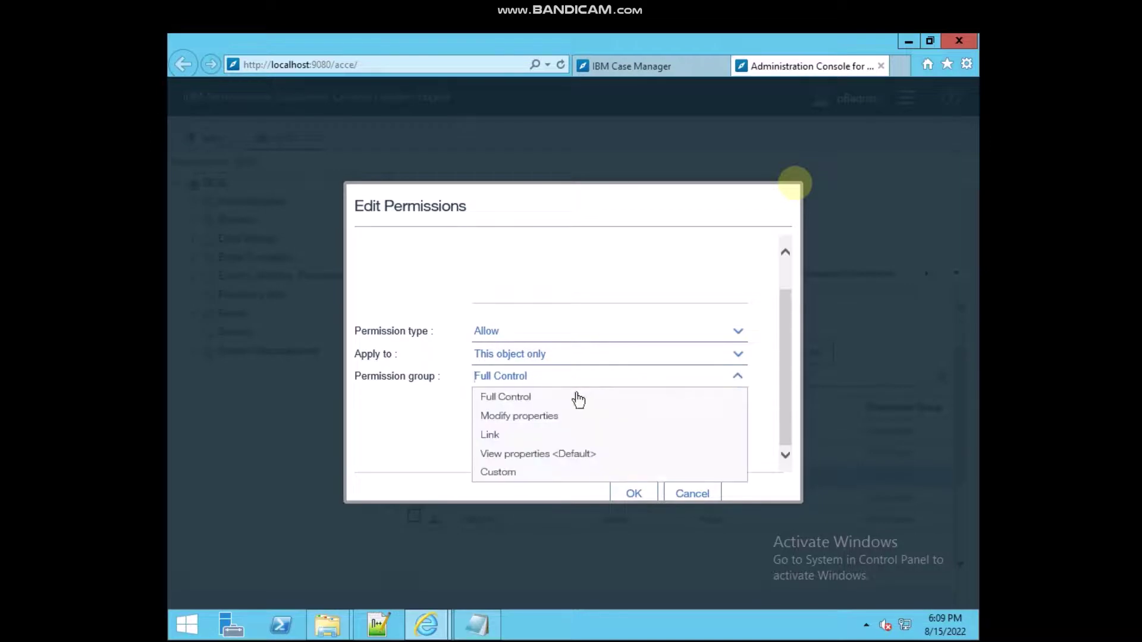
left_click(546, 454)
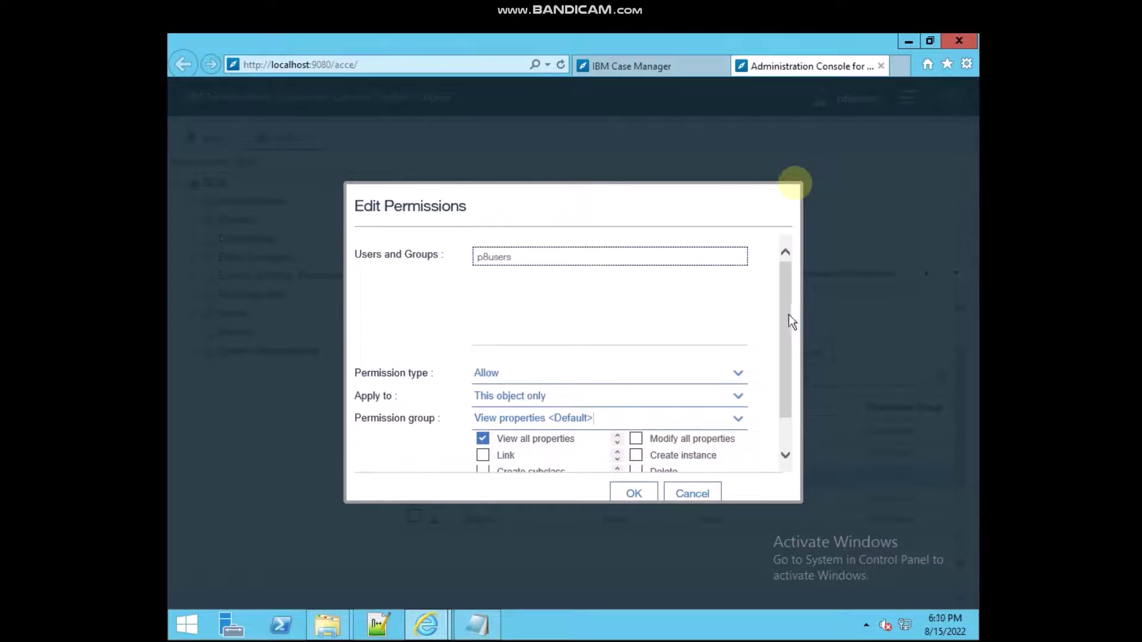
left_click_drag(788, 315, 783, 363)
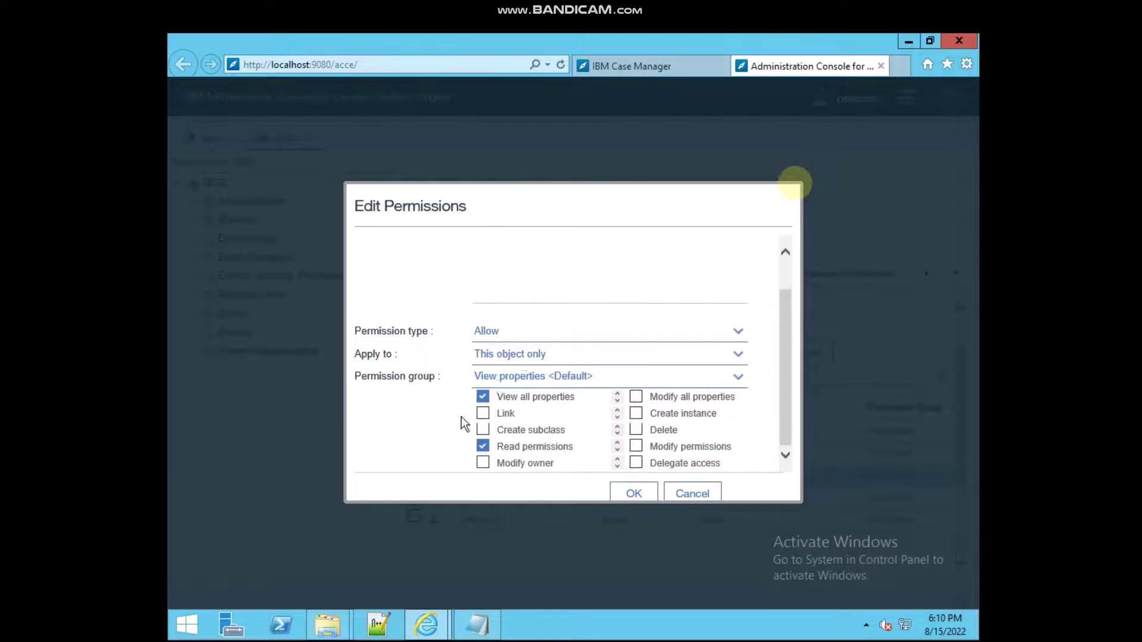
left_click(620, 494)
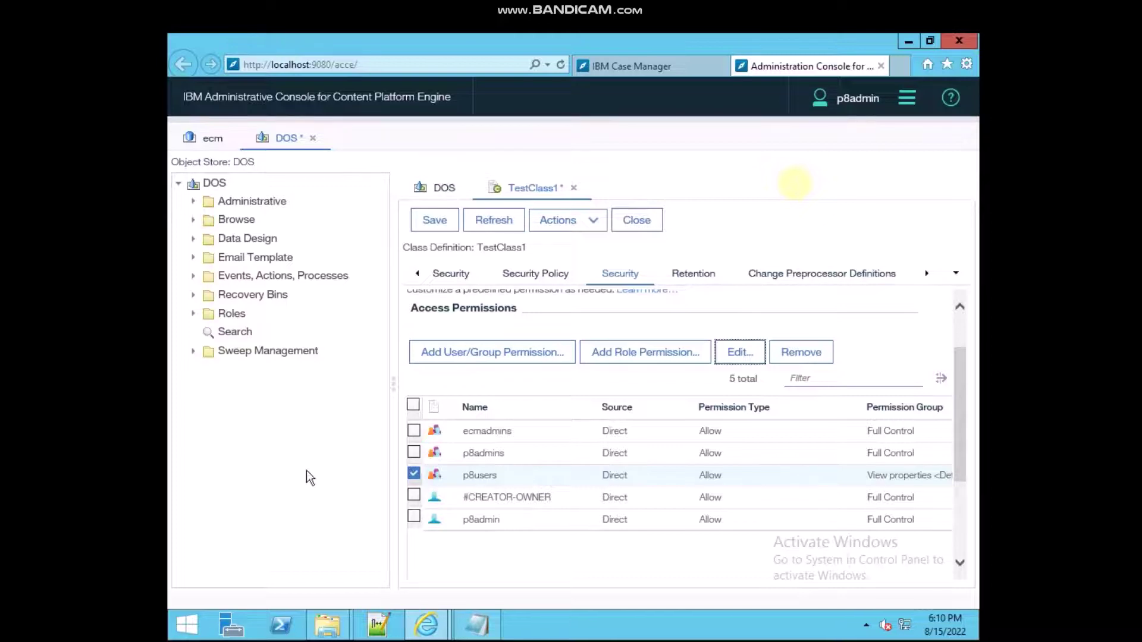
left_click(429, 230)
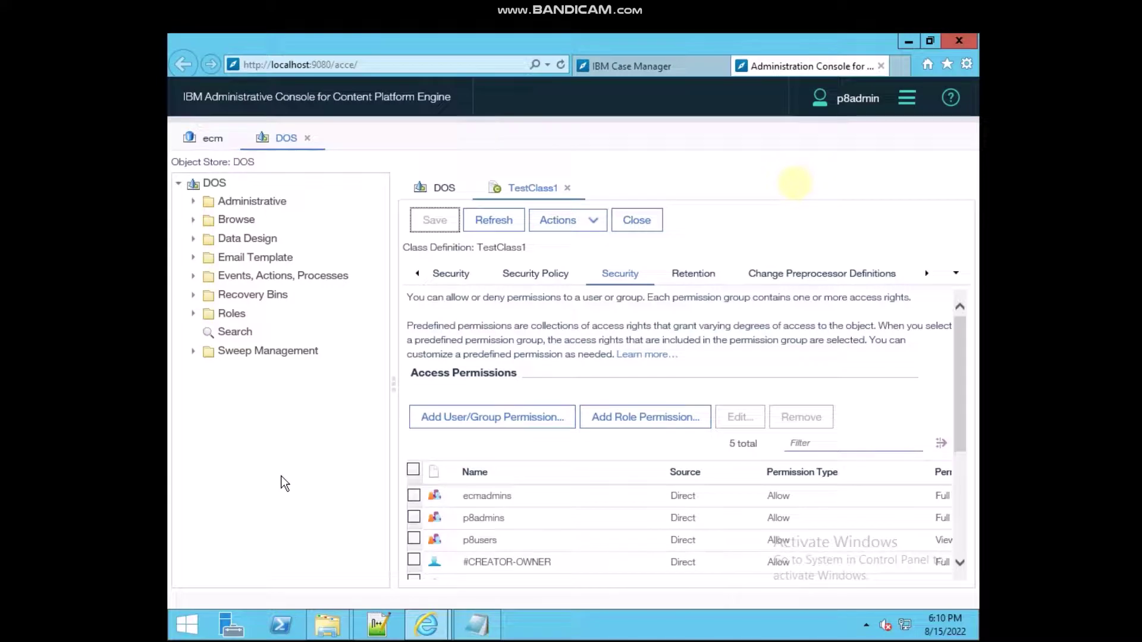
left_click(655, 68)
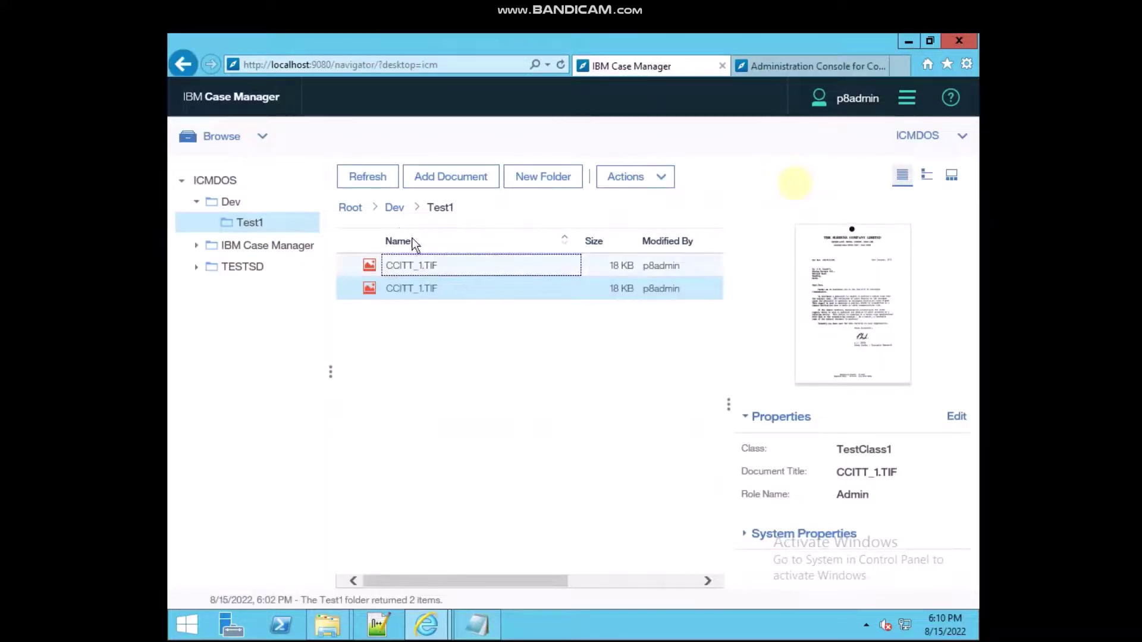
Step: In the Dev folder, start a new document from the local file Start-Stop-Script.txt
left_click(393, 208)
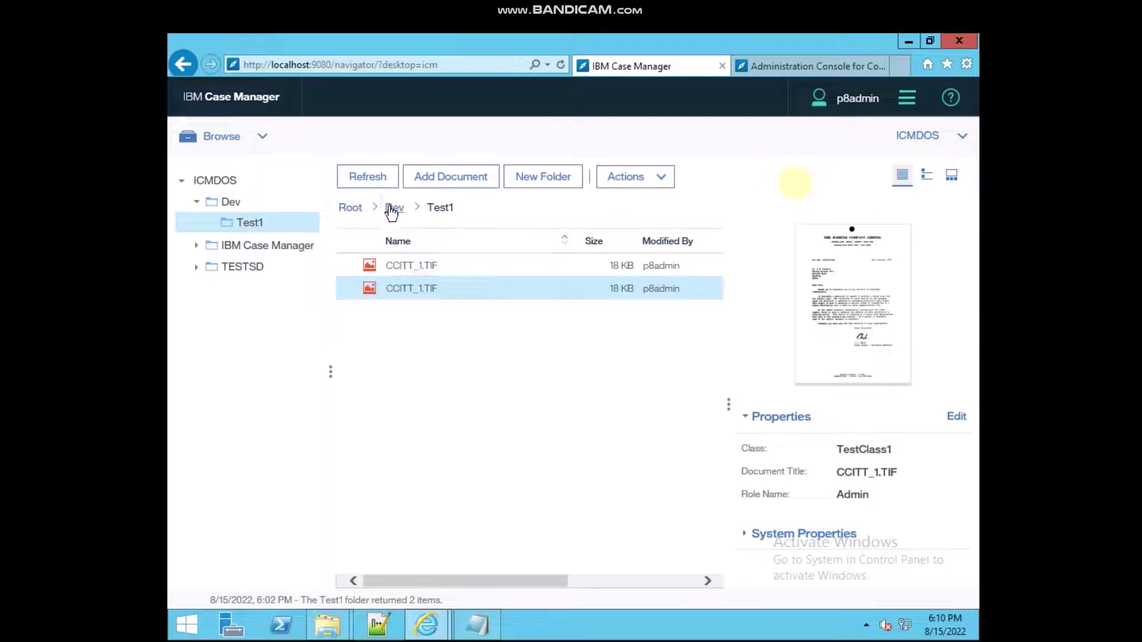
left_click(367, 185)
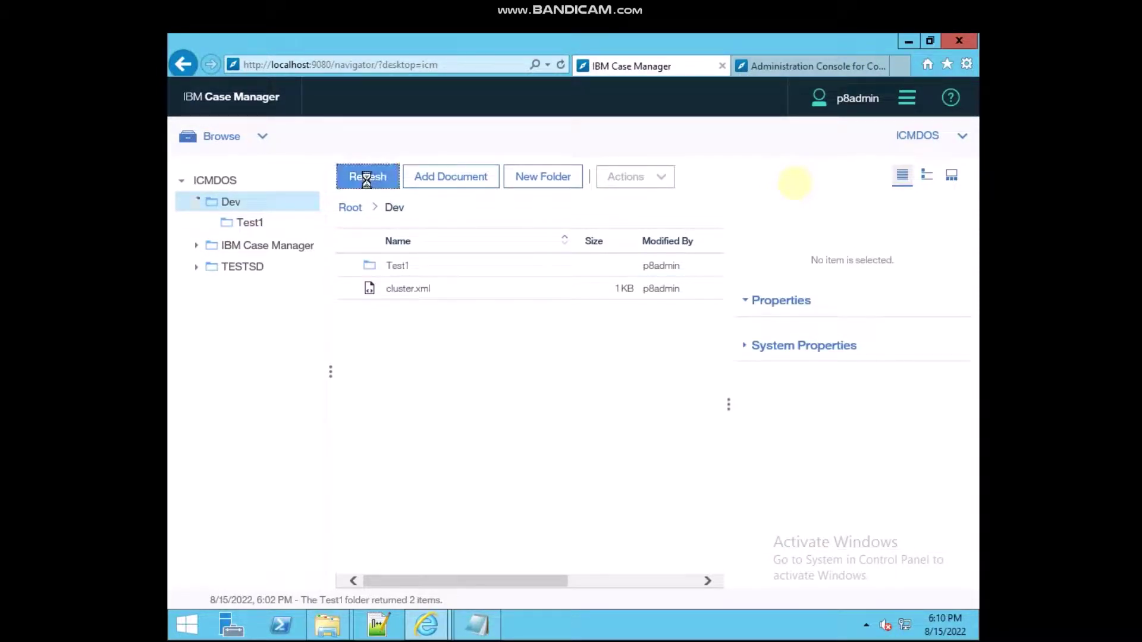
left_click(416, 183)
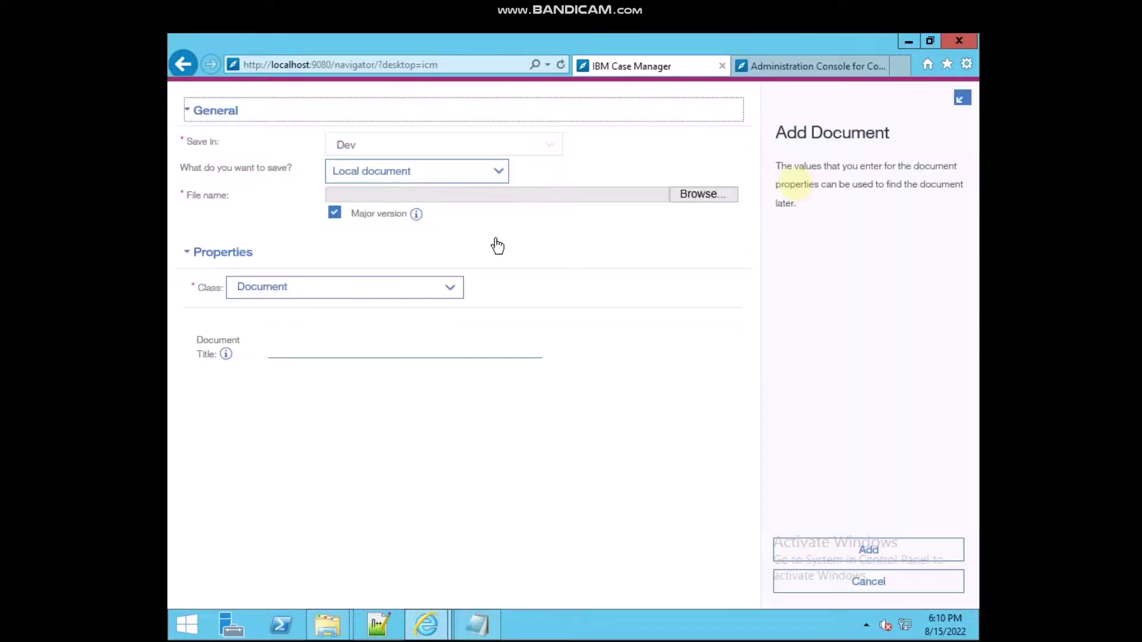
left_click(723, 194)
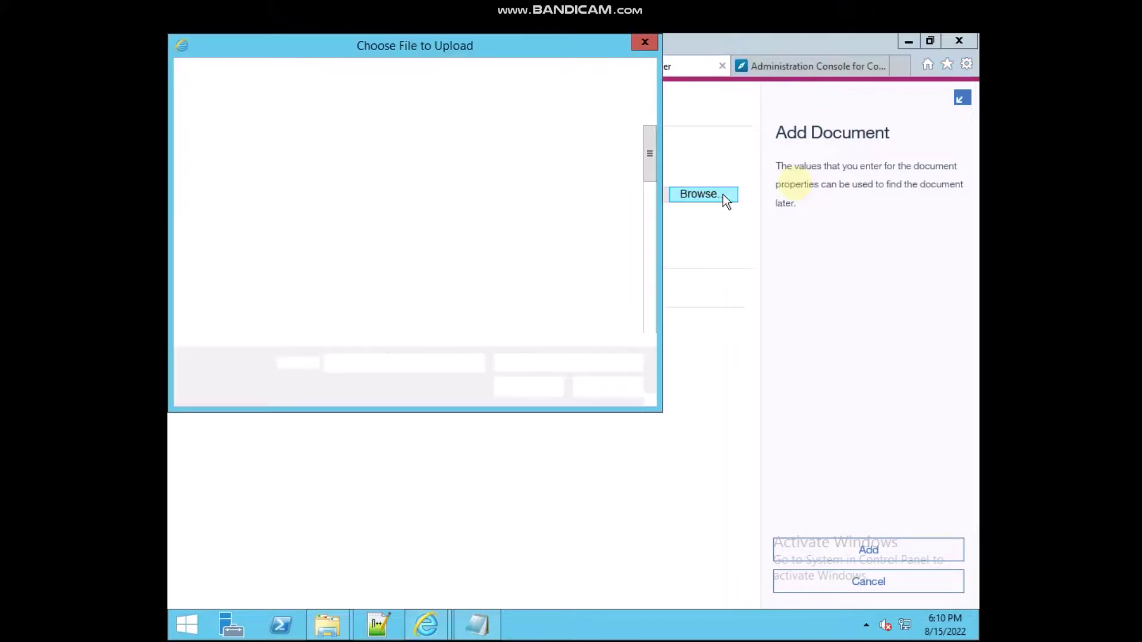
left_click_drag(648, 150, 626, 327)
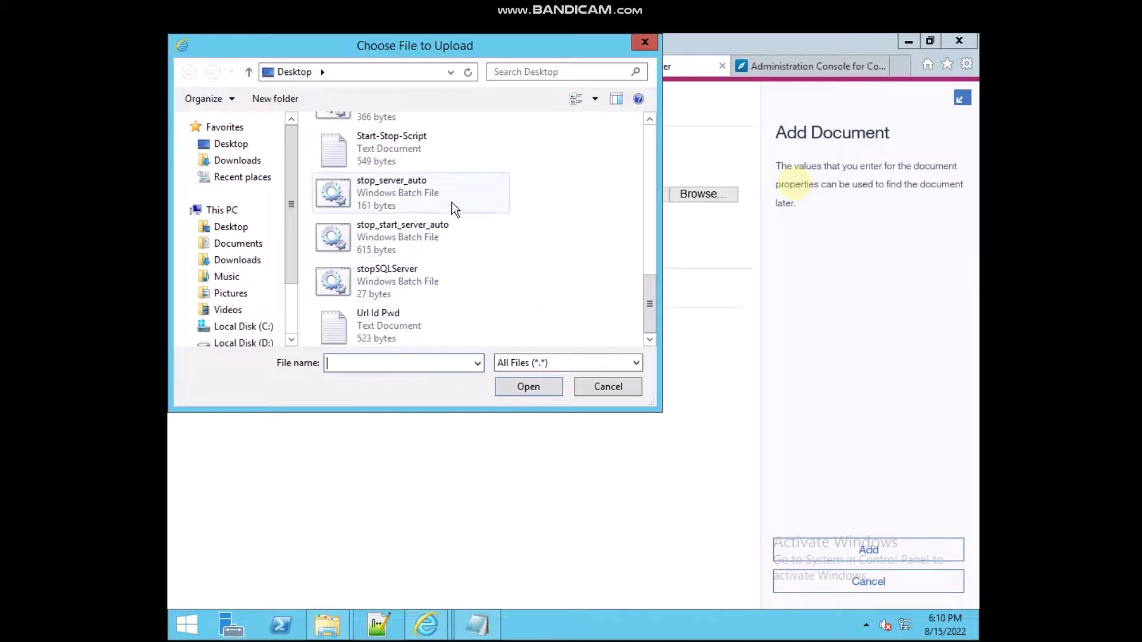
double_click(408, 149)
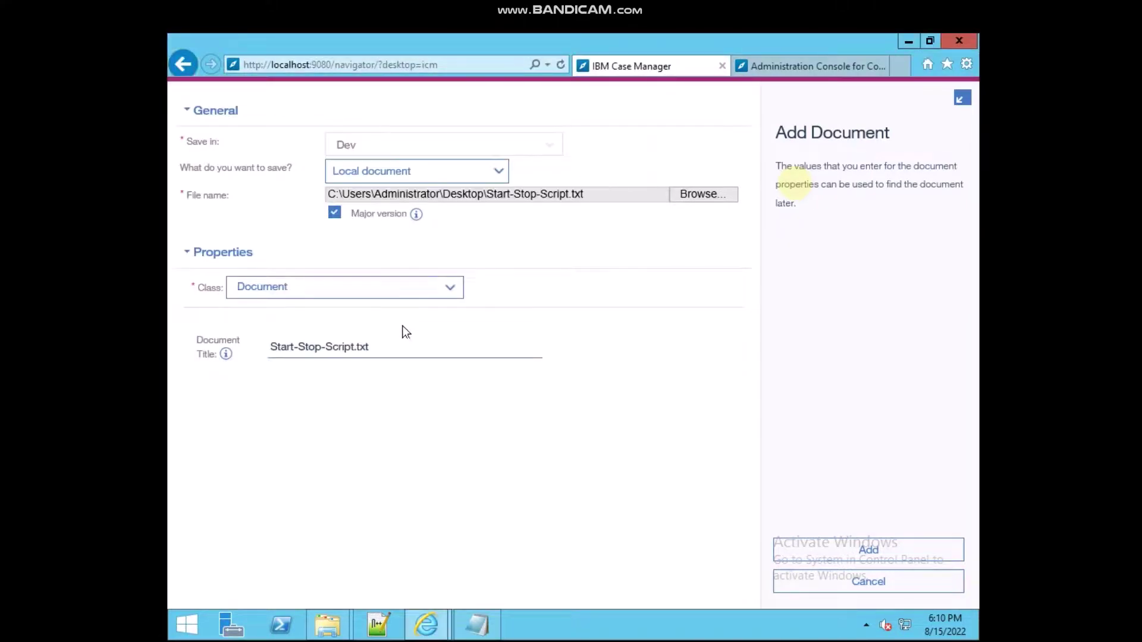
Step: Set the document class to TestClass1 and enter 'User' as the Role Name
left_click(447, 297)
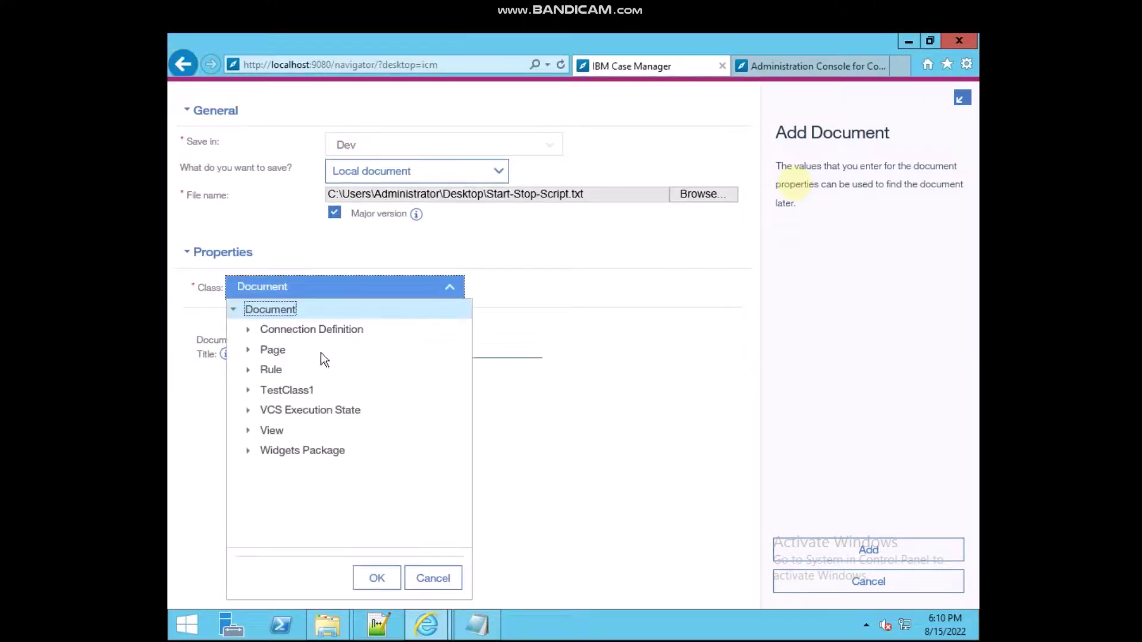
double_click(265, 390)
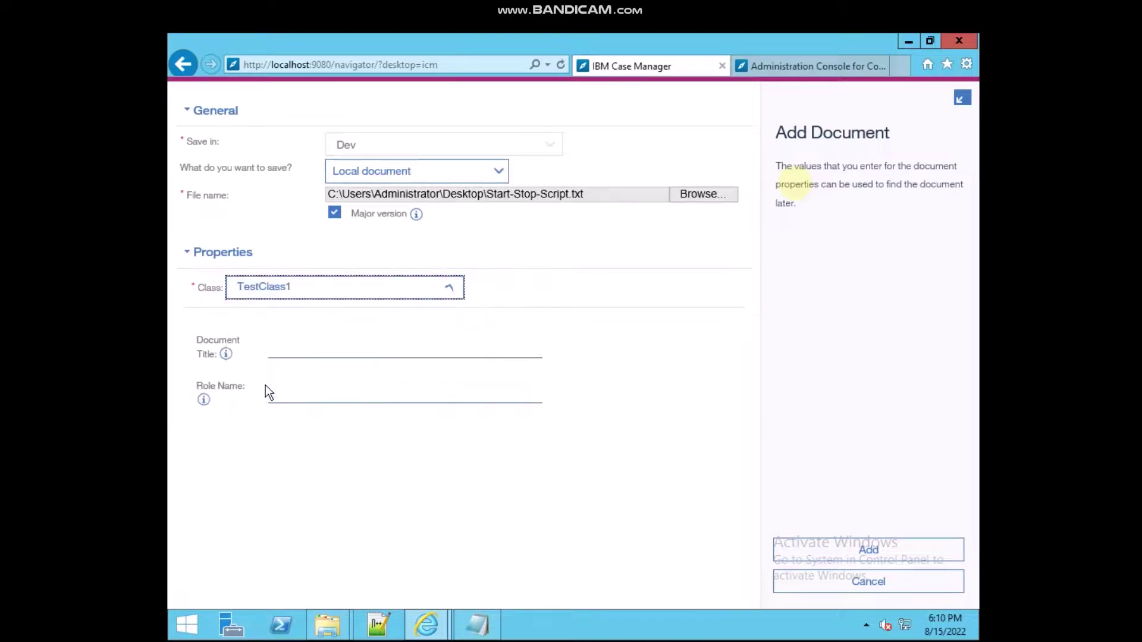
left_click(351, 387)
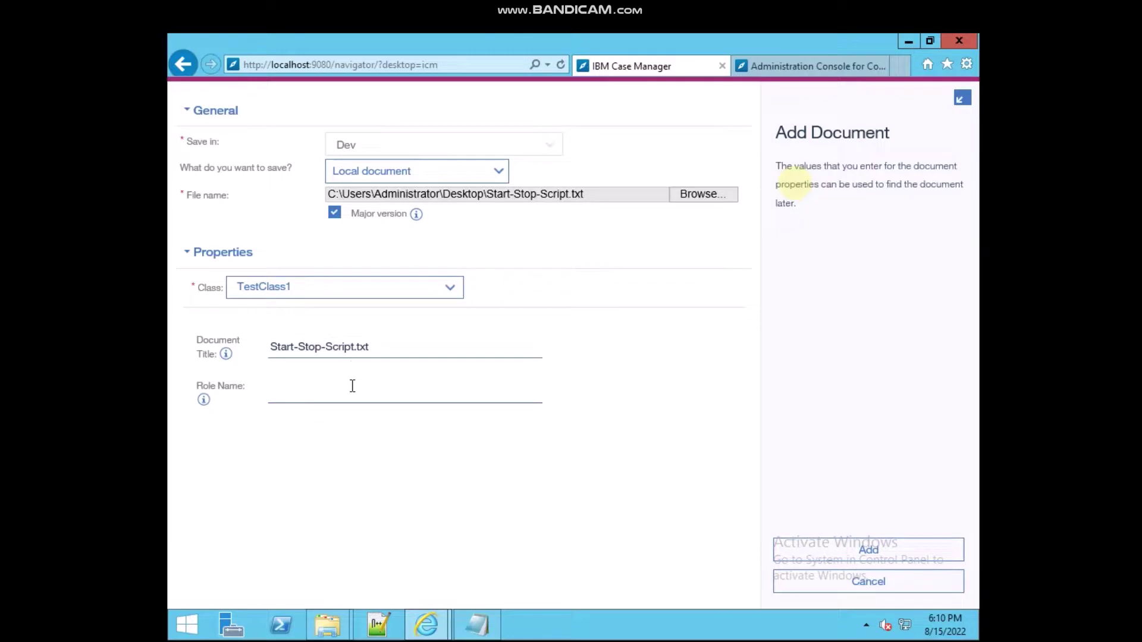
type("User")
left_click(408, 440)
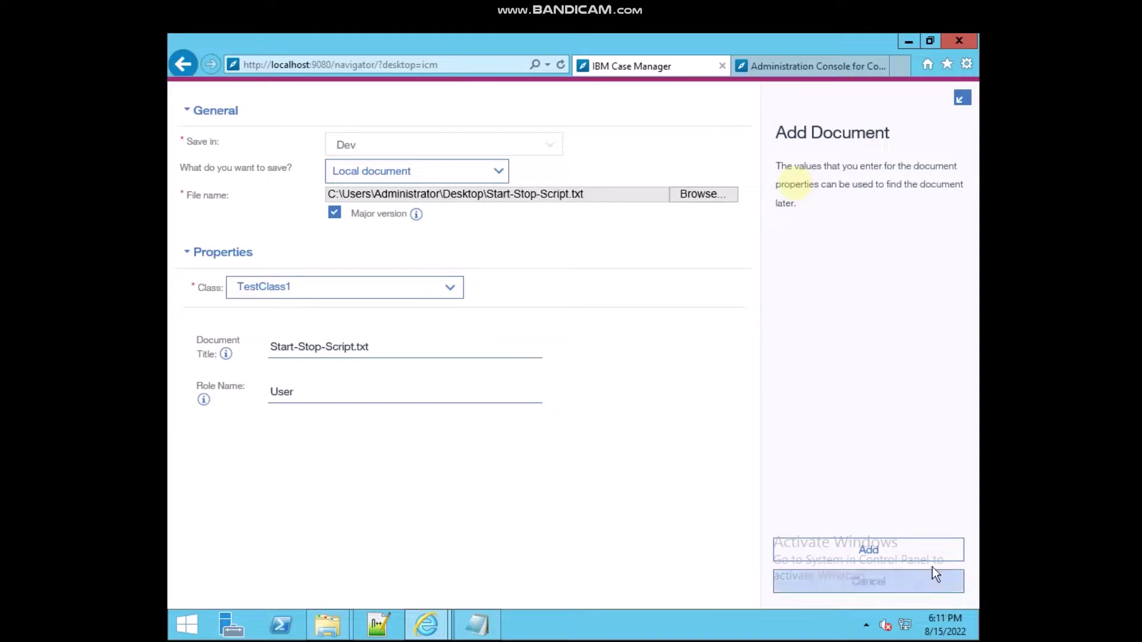
left_click(317, 291)
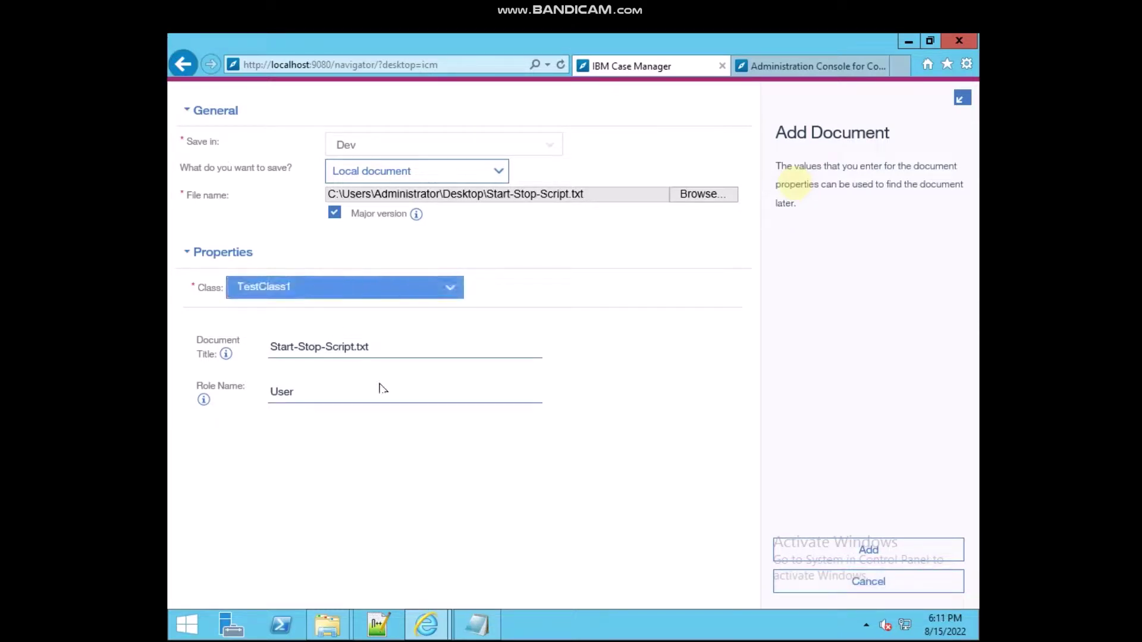
Step: Add Start-Stop-Script.txt to Dev and open its Properties from the context menu
left_click(866, 549)
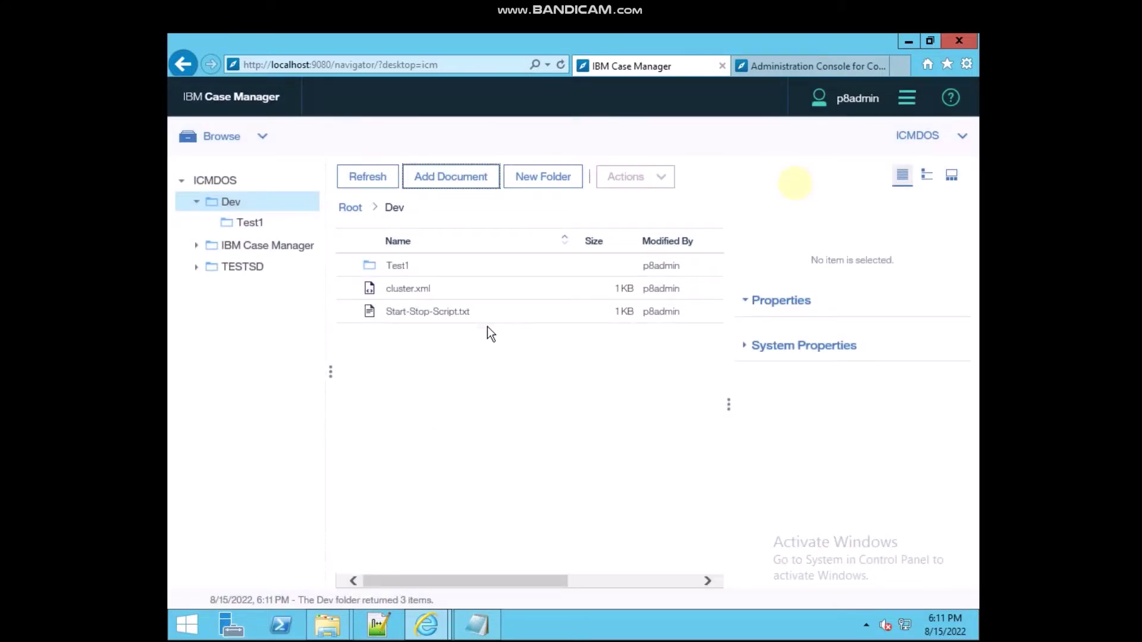
left_click(488, 321)
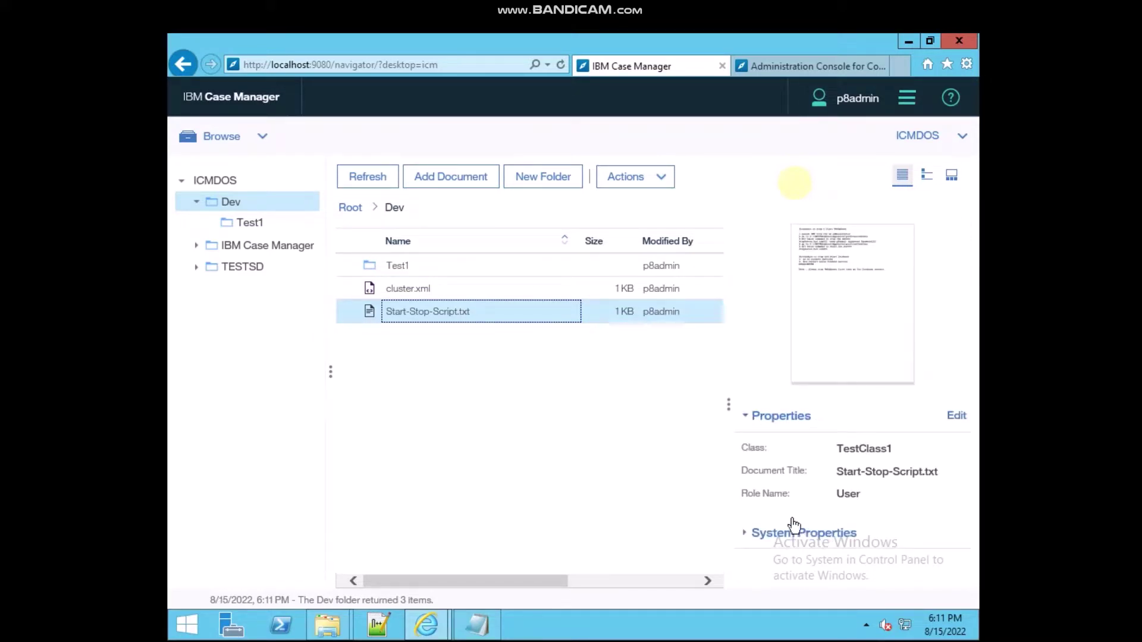
right_click(433, 312)
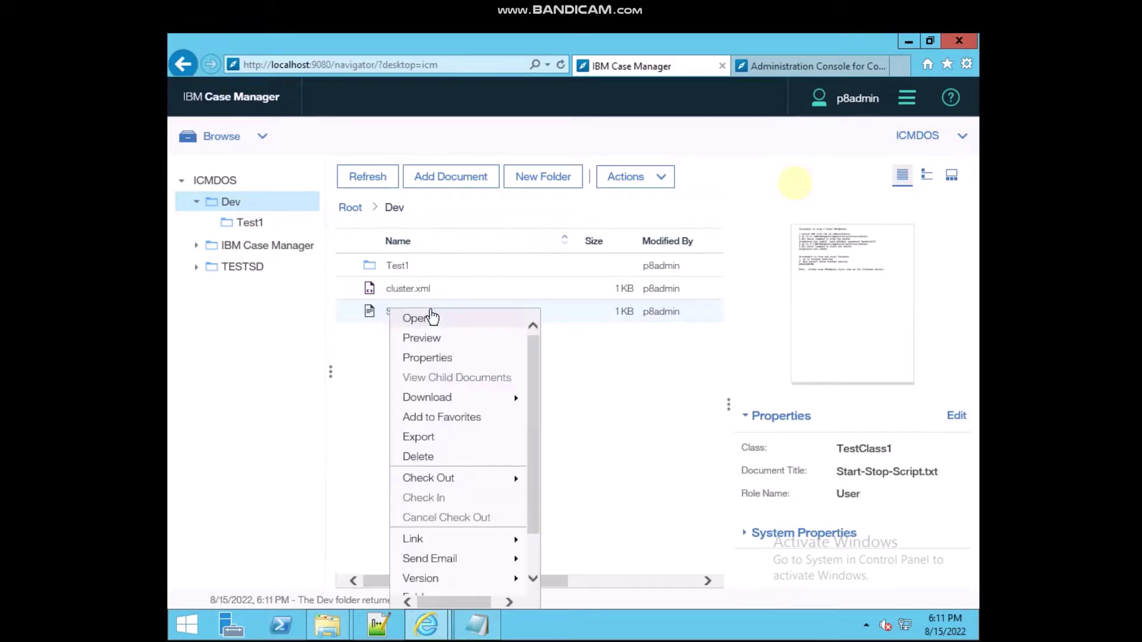
left_click(443, 359)
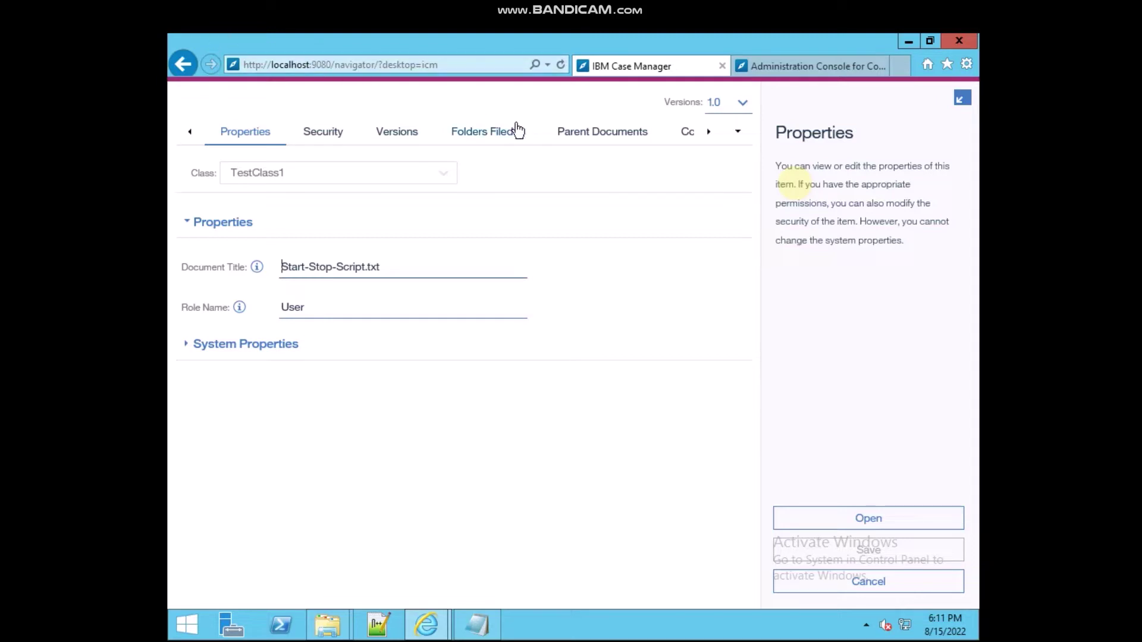
Step: Show the document's Security tab and inspect p8users as Reader and ecmadmins, p8admin, p8admins as Owners
left_click(320, 128)
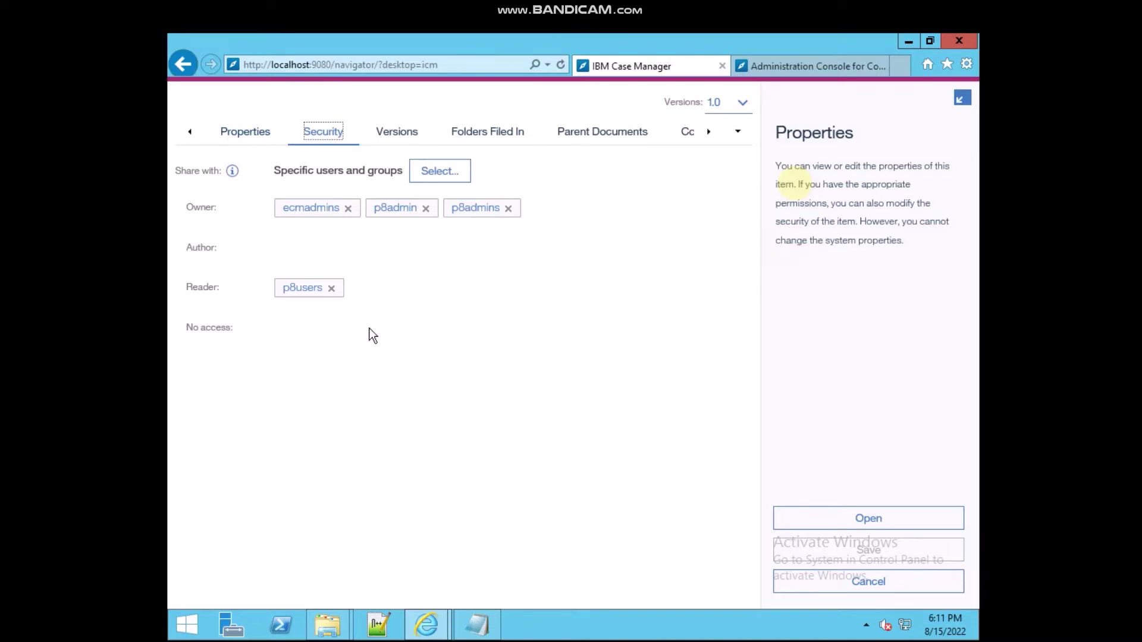
mouse_move(297, 292)
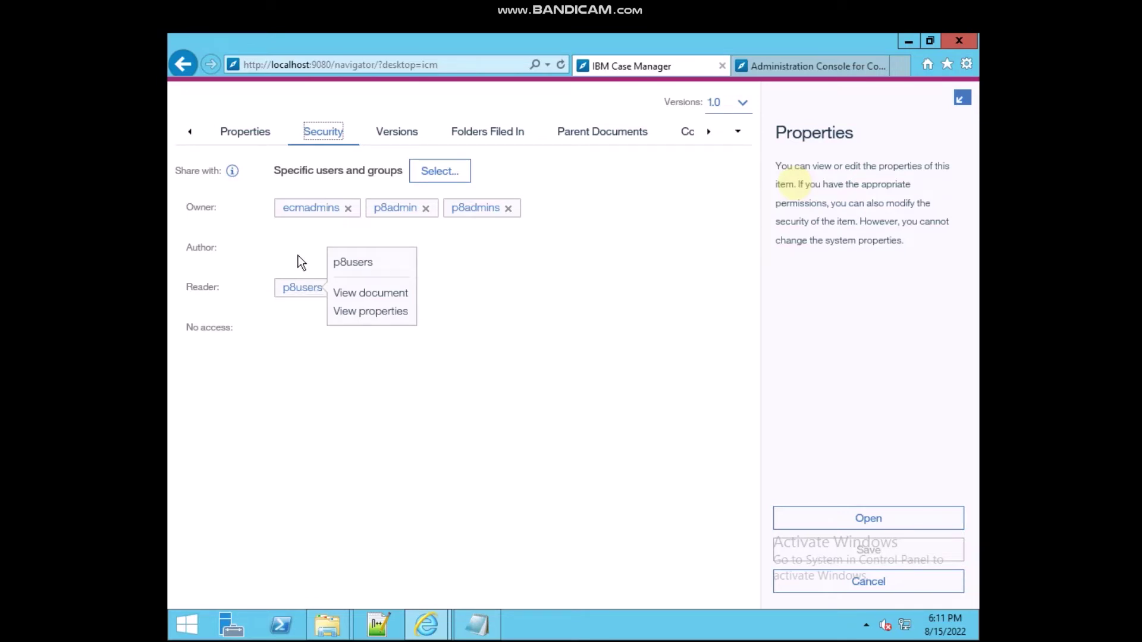
mouse_move(310, 209)
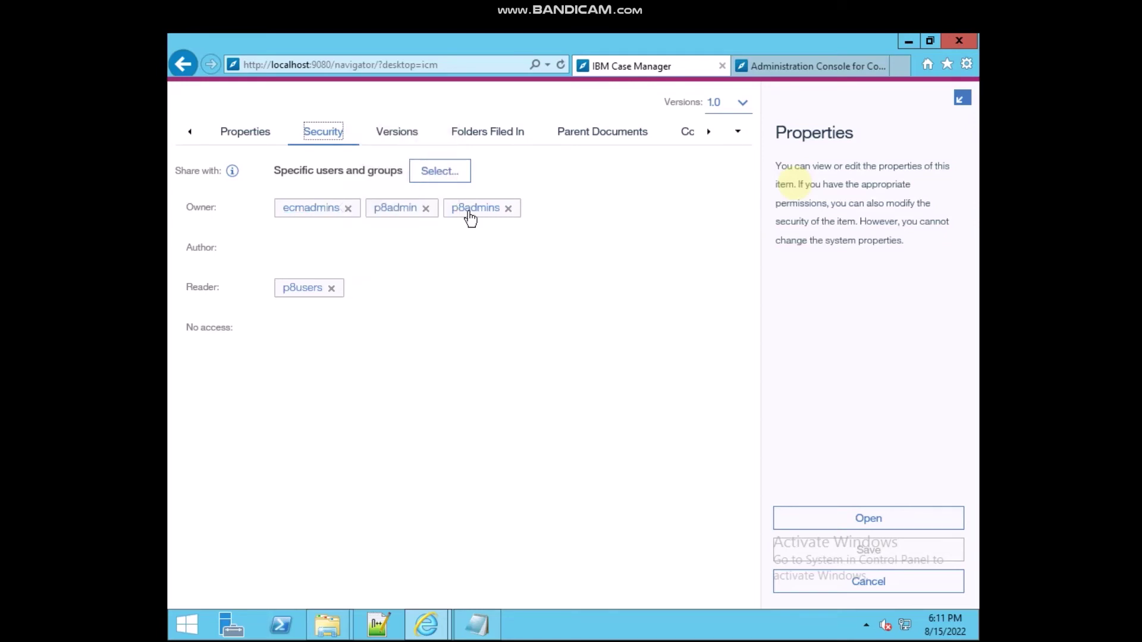
mouse_move(409, 209)
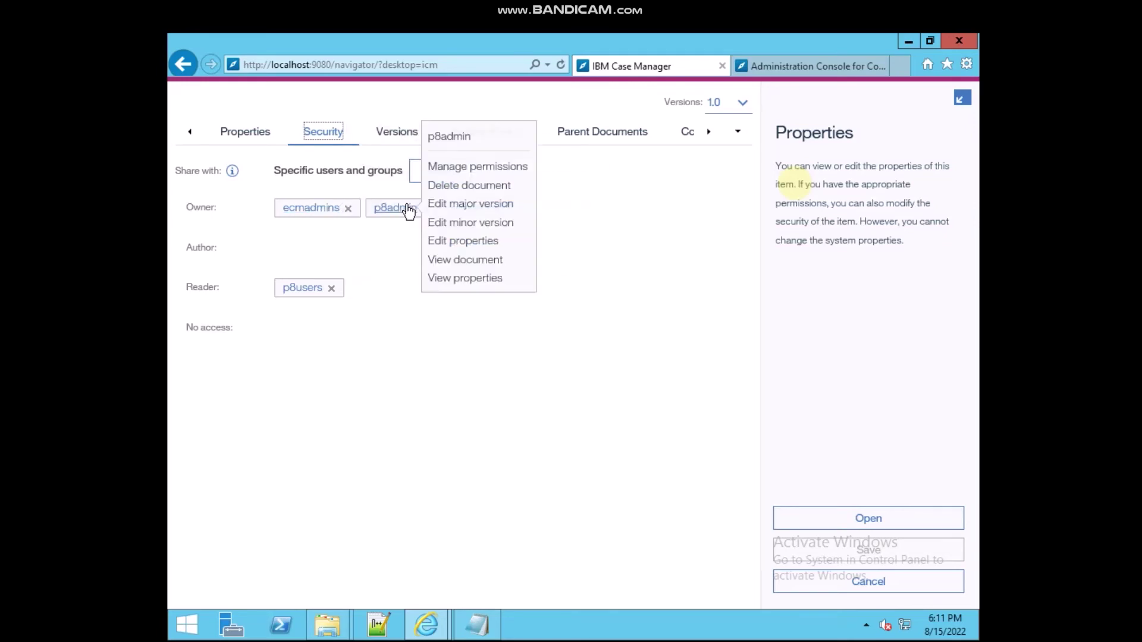
left_click(419, 488)
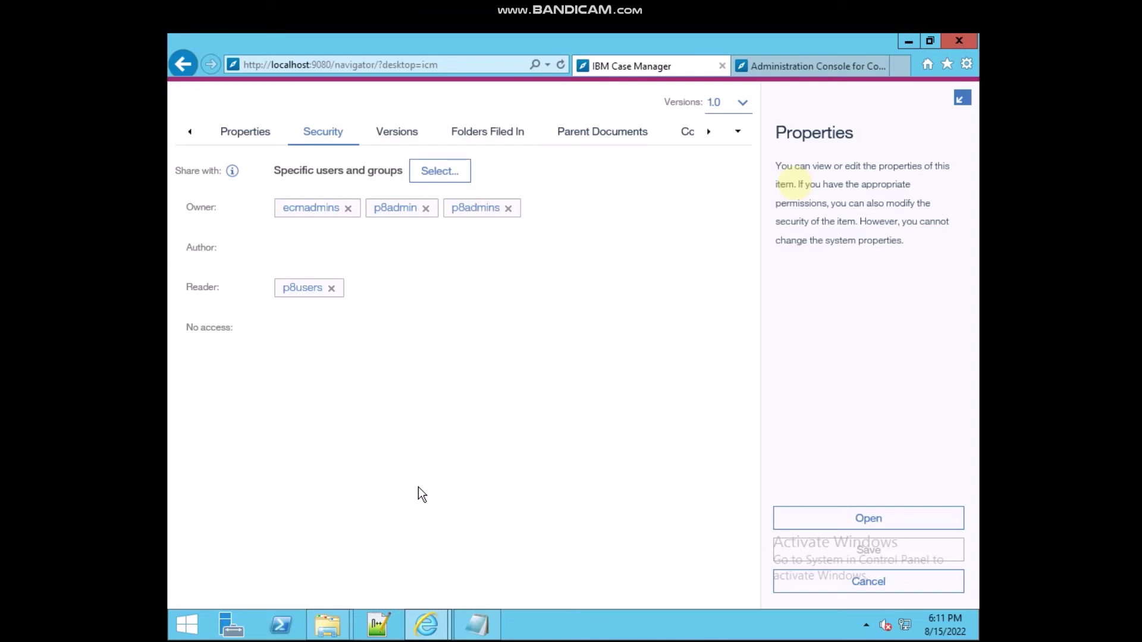